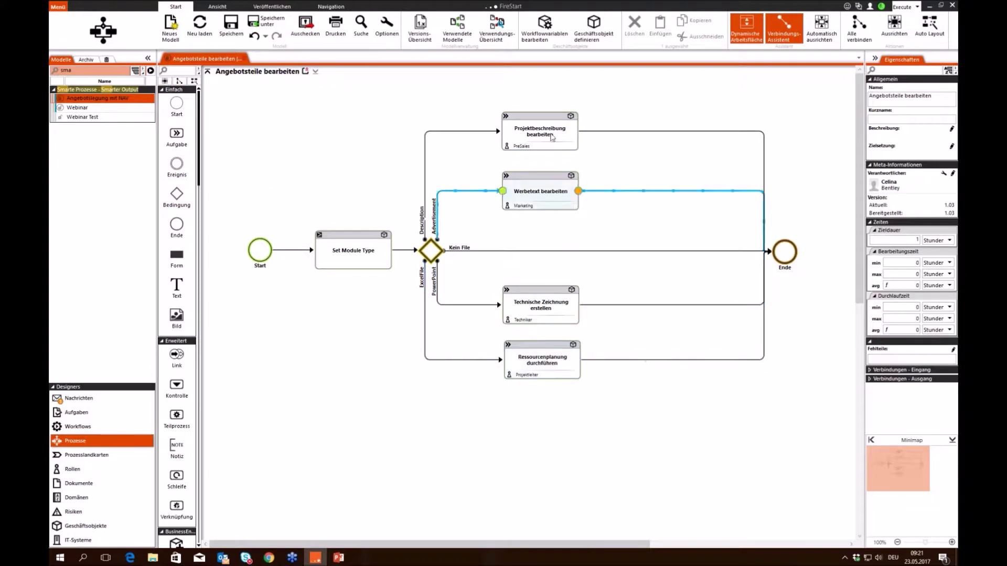
Step: Open the PreSales role behind the "Projektbeschreibung bearbeiten" task and inspect its assigned users without changing them
click(527, 148)
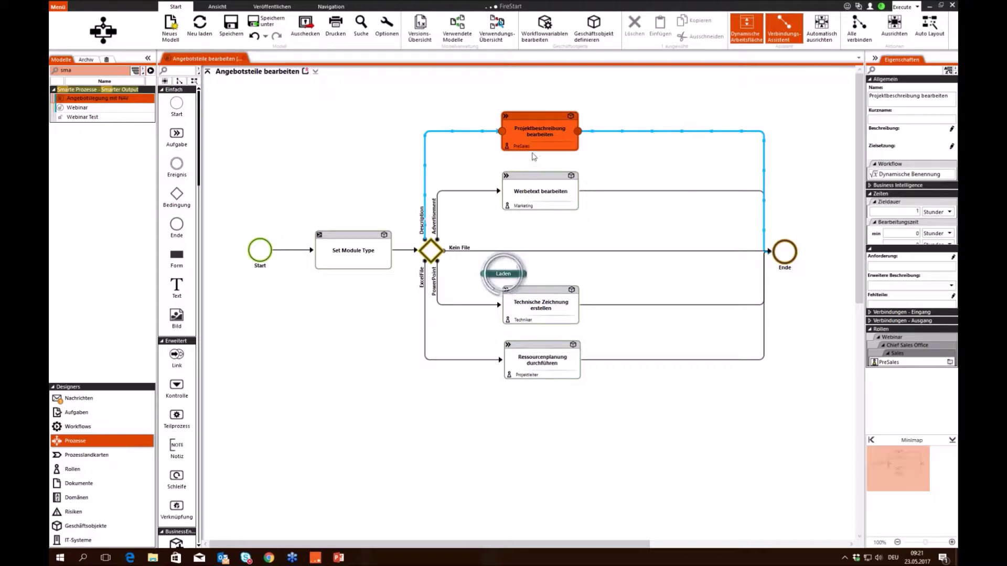
click(949, 362)
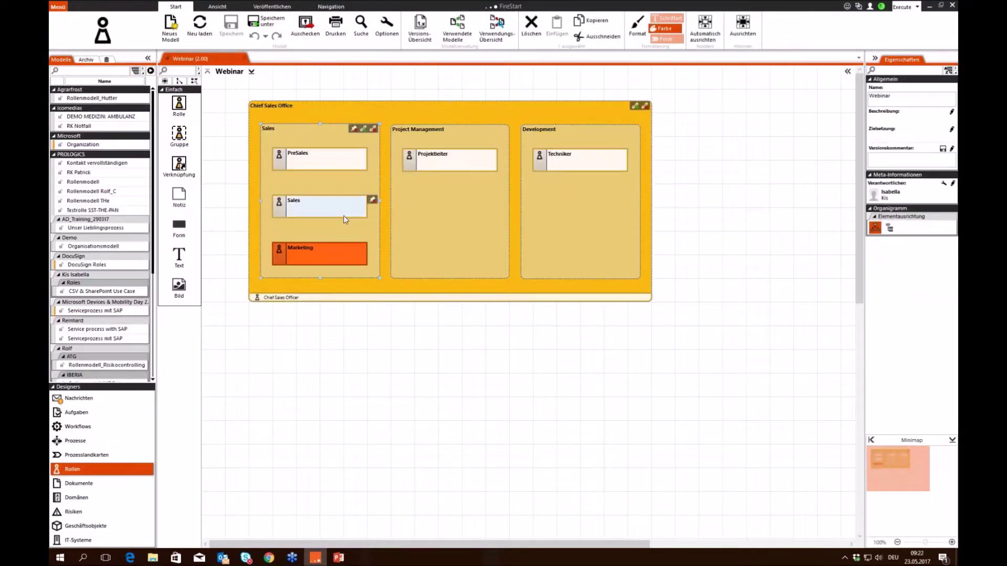
right_click(319, 152)
click(371, 188)
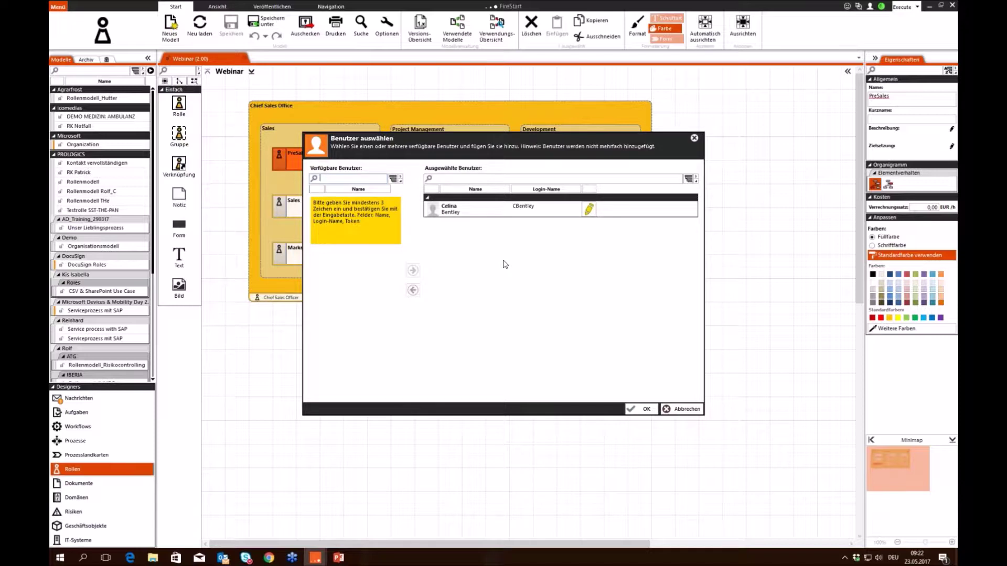
click(687, 410)
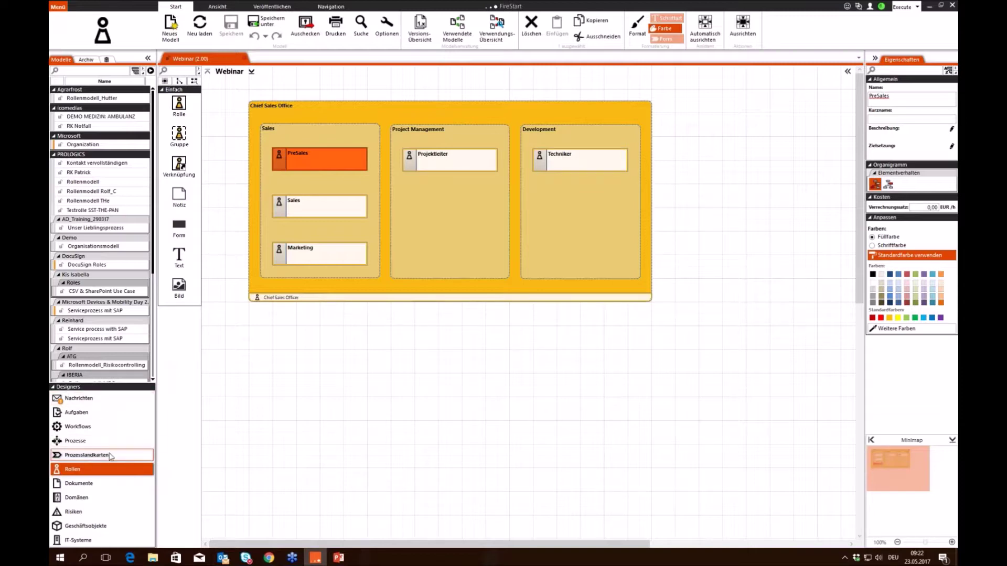
Step: Return to the process models and go up to the start of the parent process "Angebotslegung mit NAV"
click(149, 441)
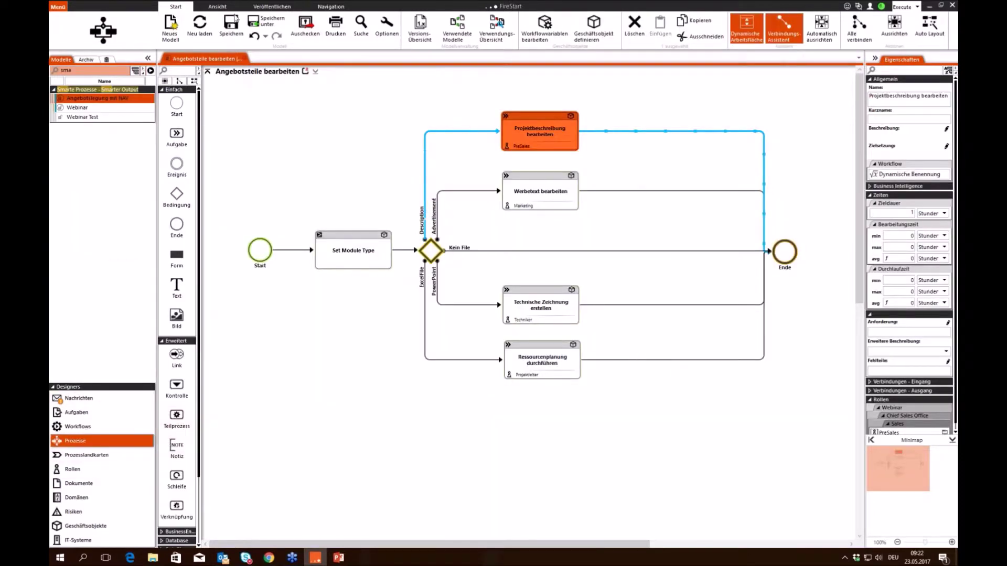
click(208, 72)
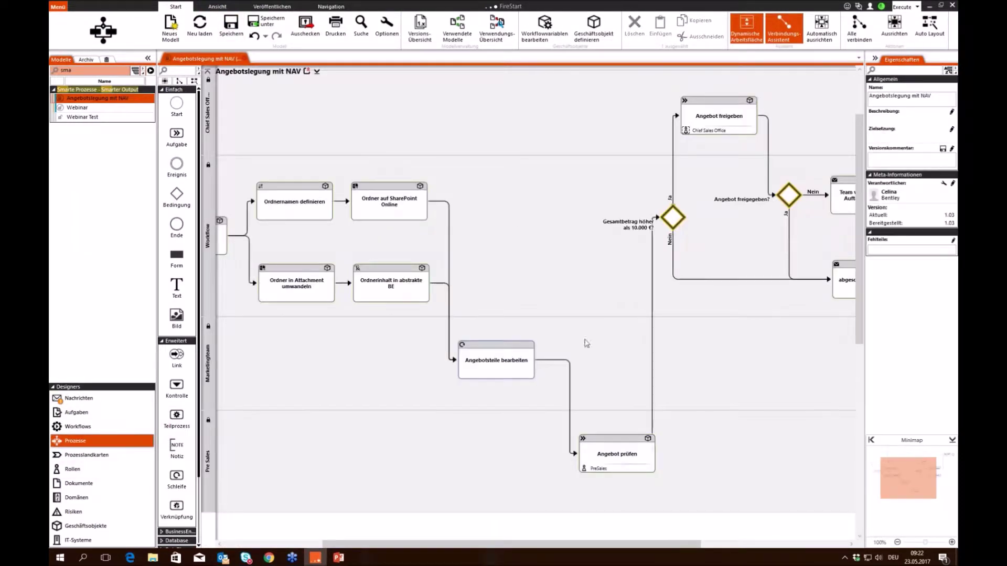
drag(903, 473, 888, 472)
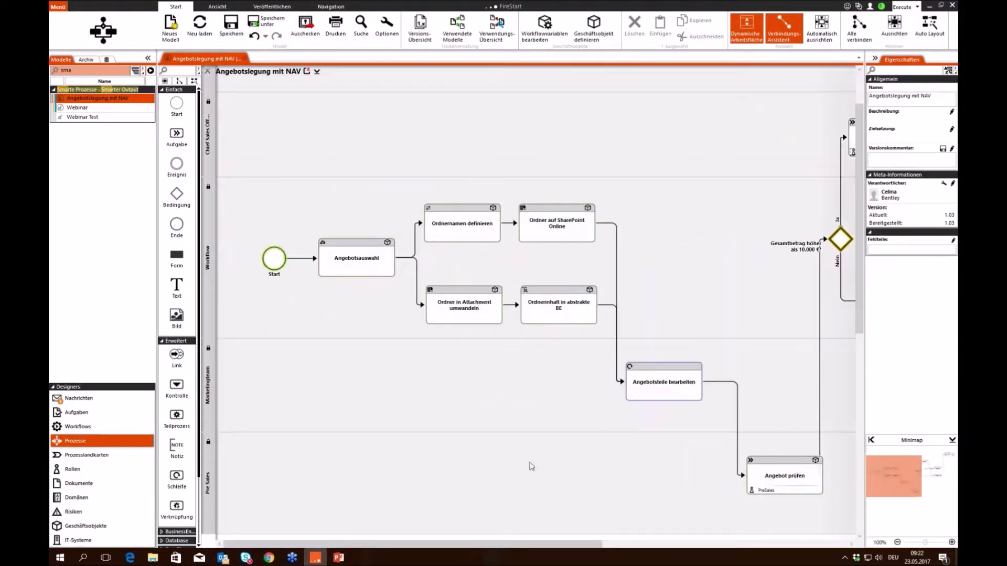
Step: Browse the Database and DateTime activity groups and try placing a DateTime activity in the Chief Sales Office lane
scroll(173, 354, down, 3)
click(177, 453)
scroll(184, 462, down, 3)
click(177, 461)
scroll(185, 467, down, 3)
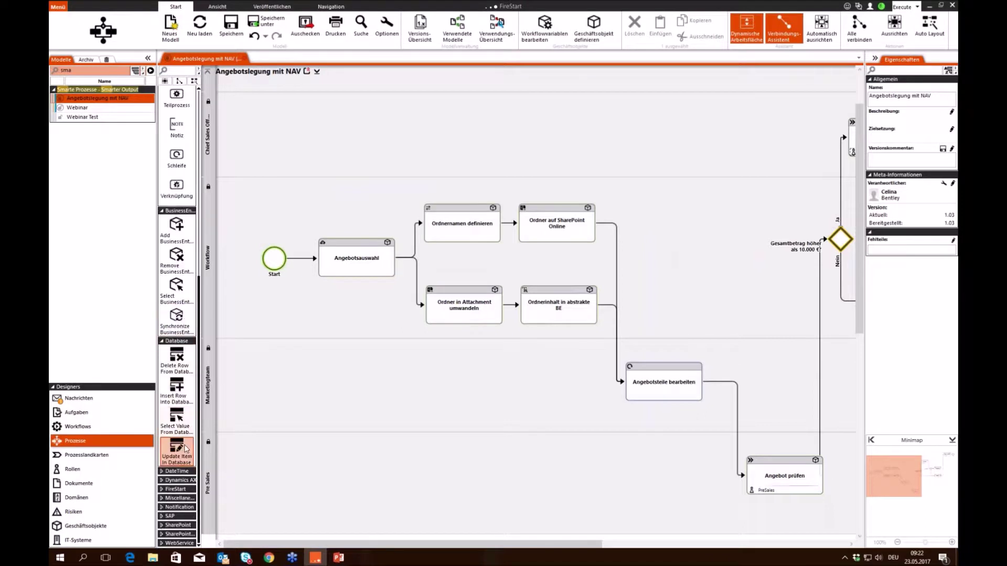
click(177, 471)
scroll(183, 469, down, 3)
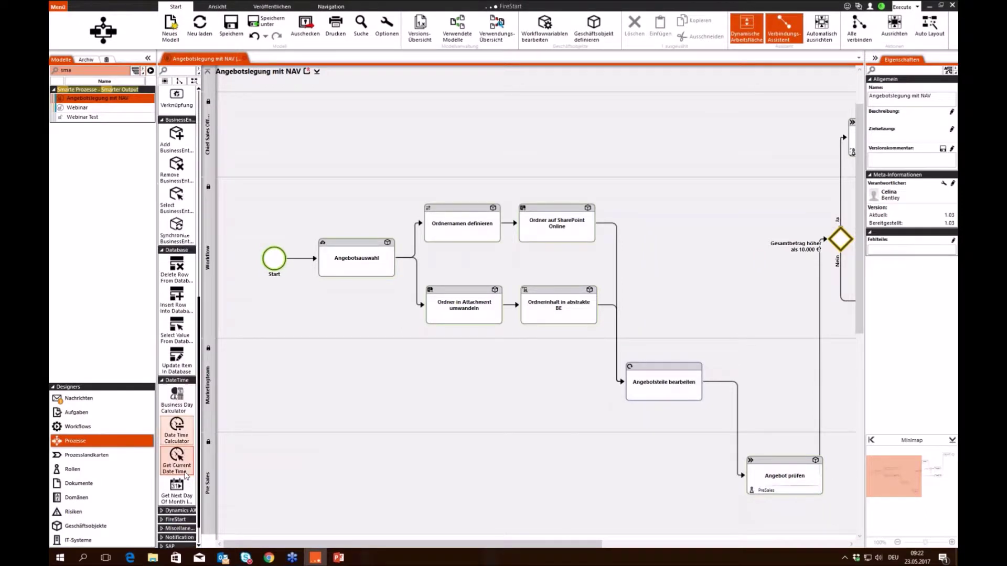
scroll(180, 451, down, 1)
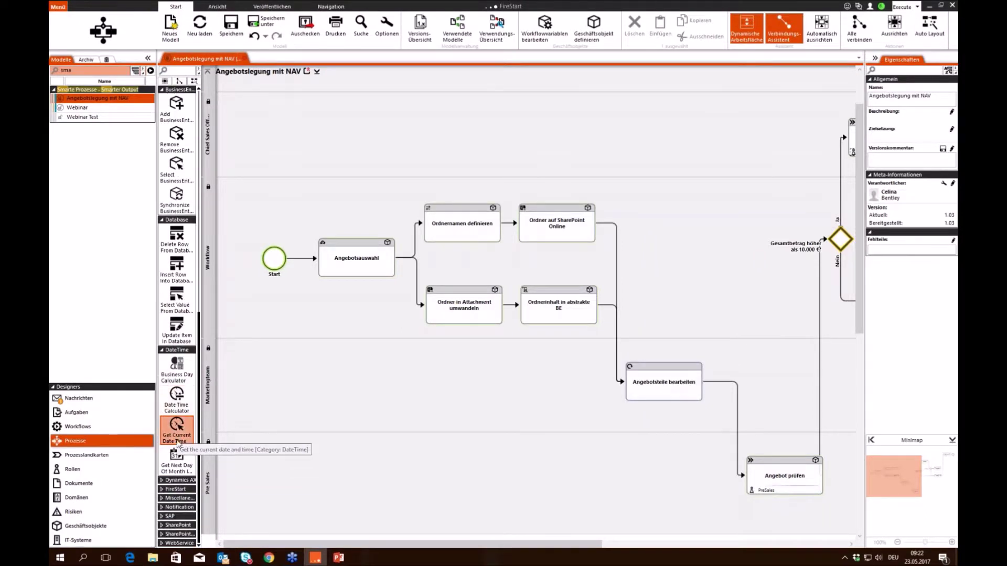
click(180, 517)
click(180, 517)
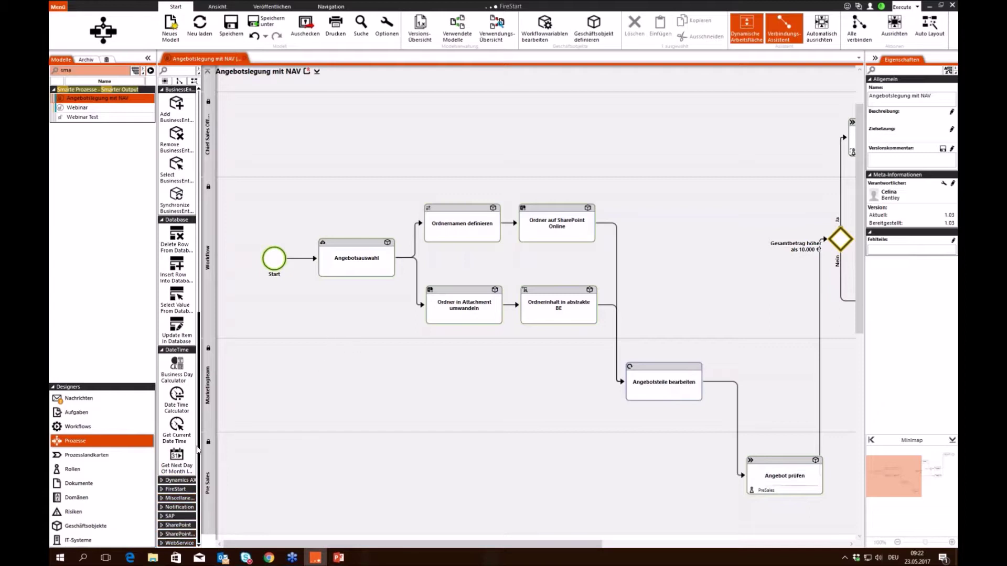
drag(177, 404, 383, 126)
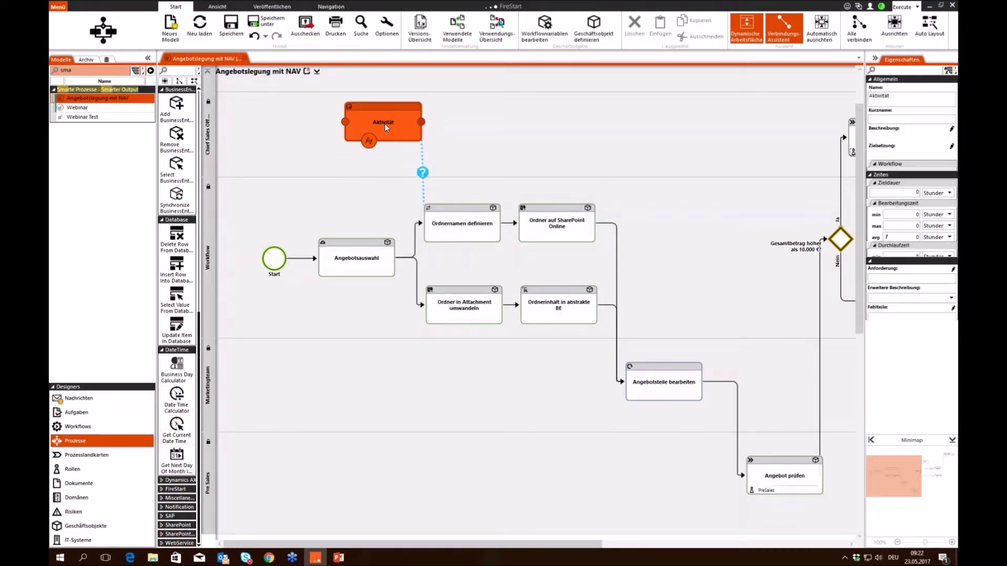
Step: Review the Send Mail workflow settings of the "Team von abgelehntem Auftrag informieren" activity and close them without changes
drag(902, 482, 938, 475)
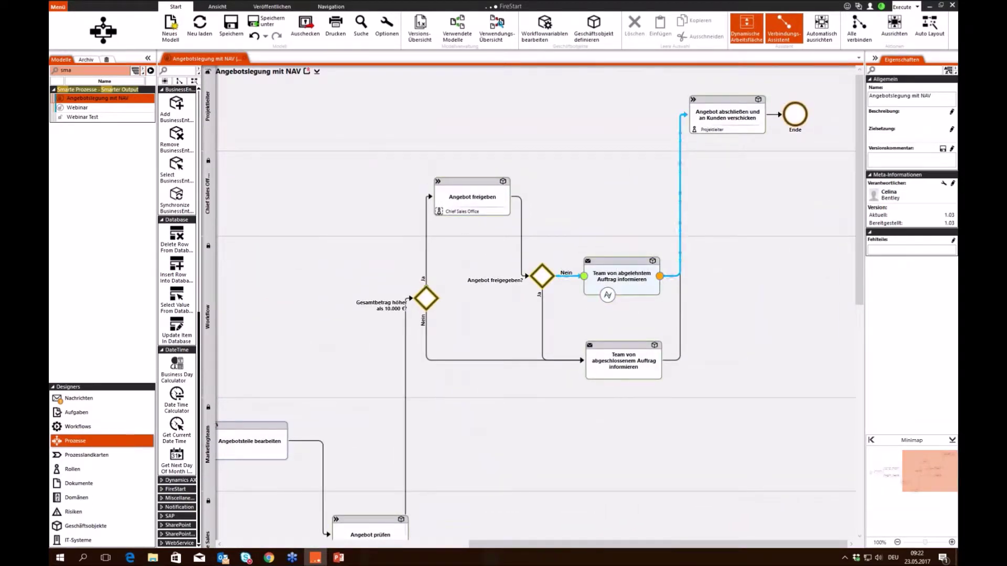
right_click(633, 281)
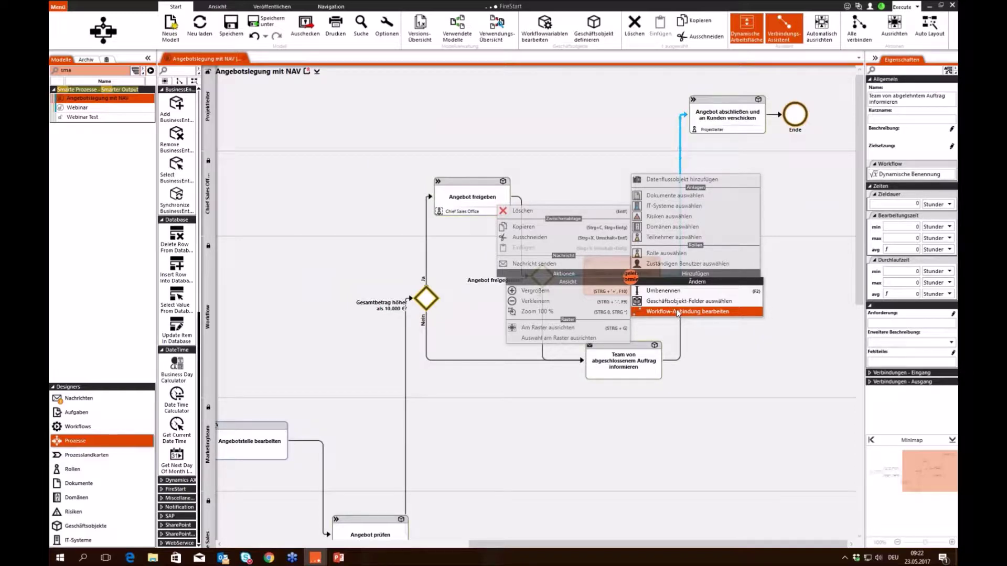
click(682, 313)
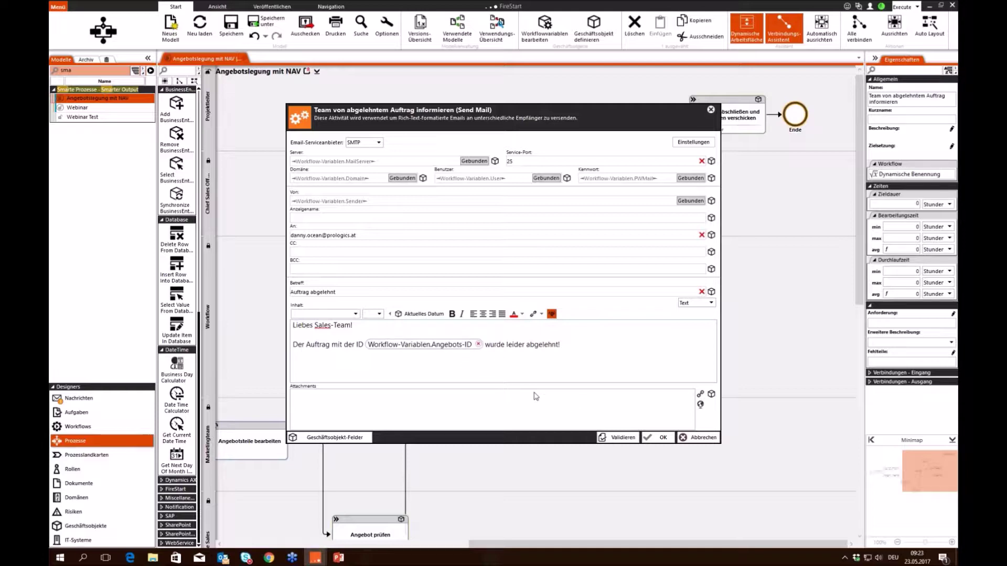
click(703, 437)
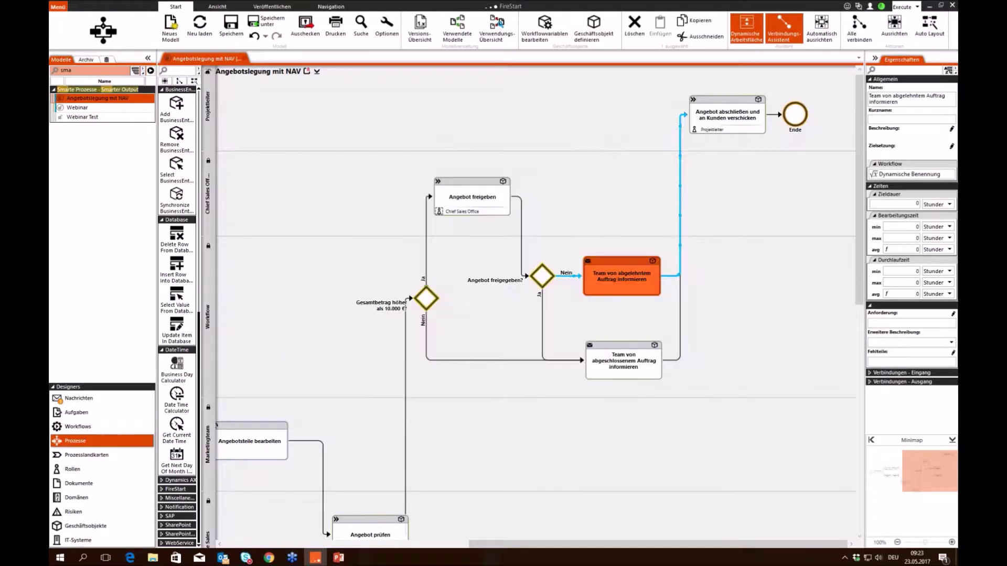
Step: Review the event configuration of the process's Start event and close it without changes
drag(934, 470, 898, 470)
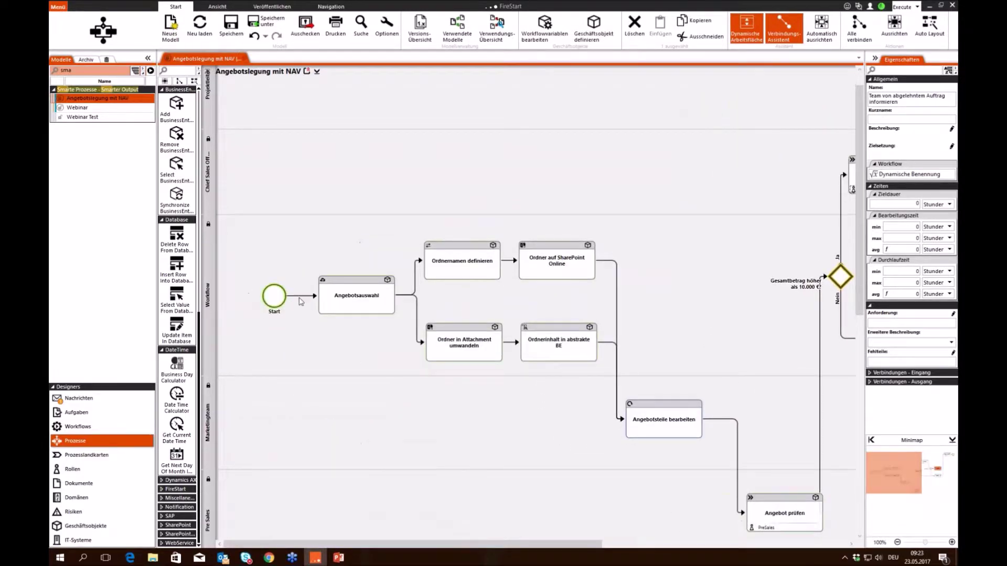
click(273, 295)
right_click(274, 294)
click(309, 364)
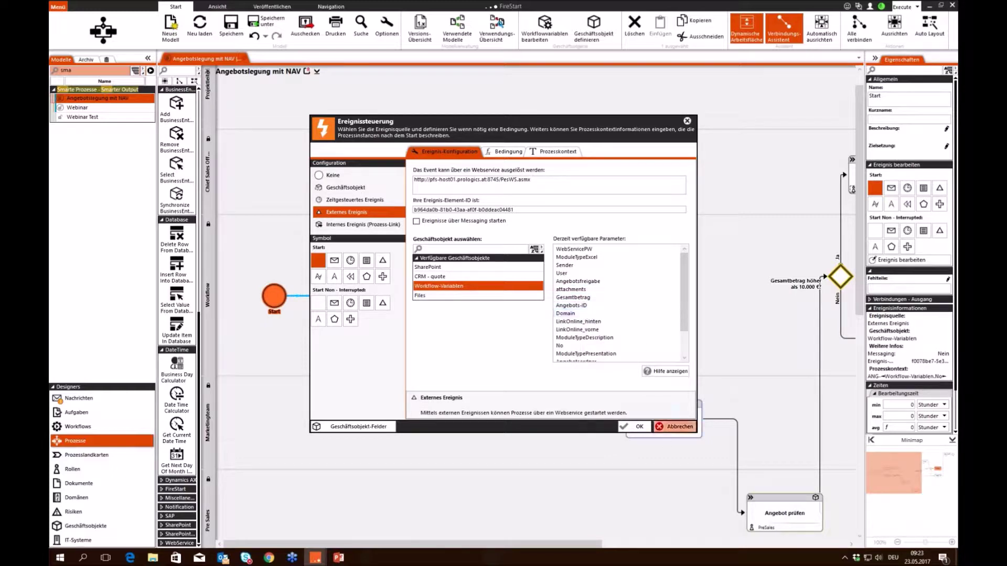
click(669, 428)
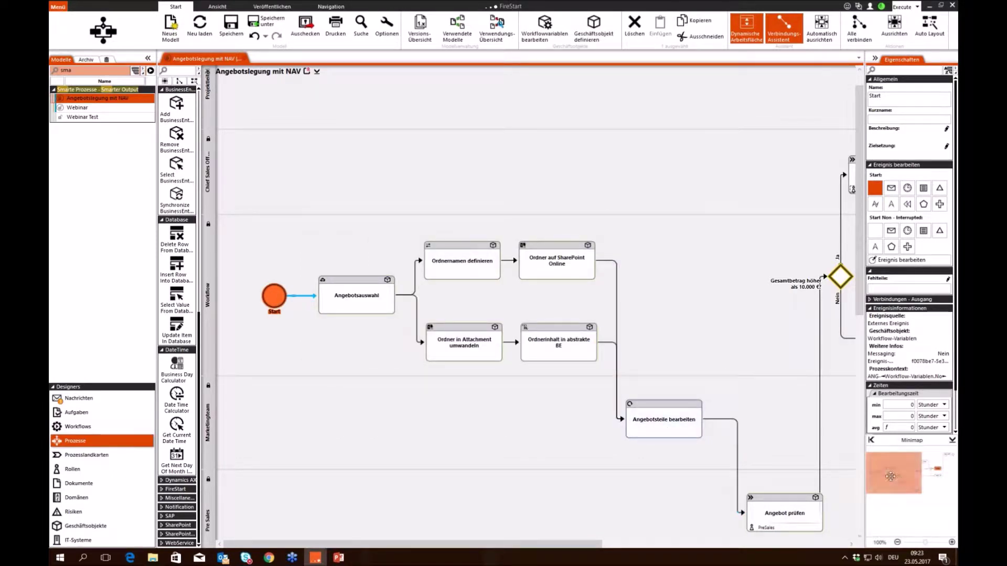
Step: Review the form design of the "Angebot freigeben" task and close the form designer without changes
drag(890, 476, 922, 474)
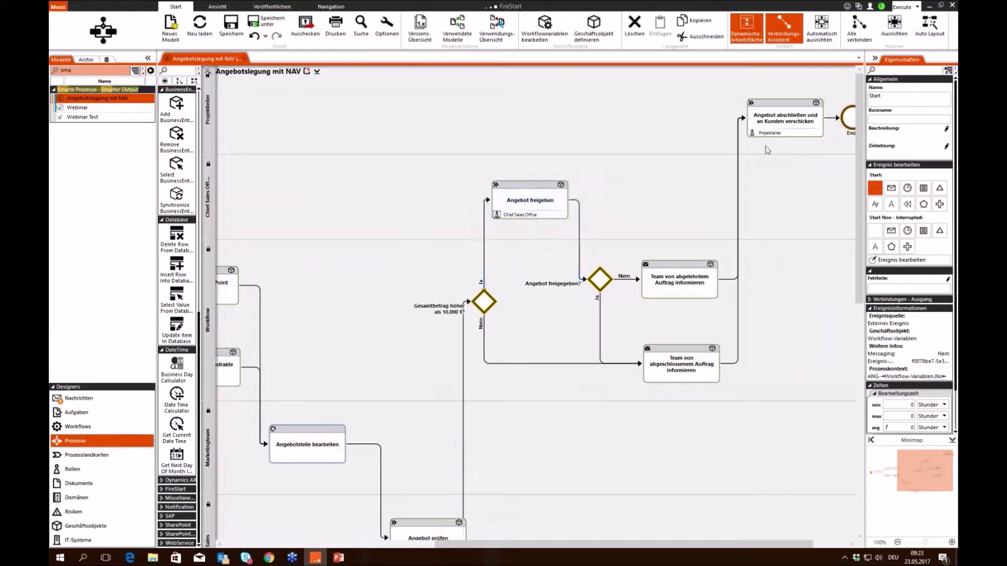
right_click(534, 196)
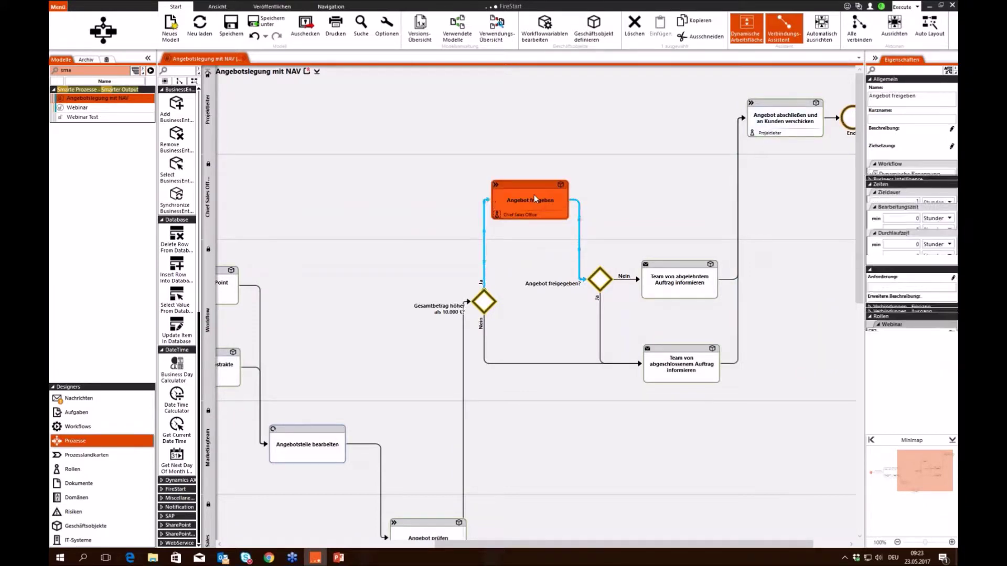
click(617, 233)
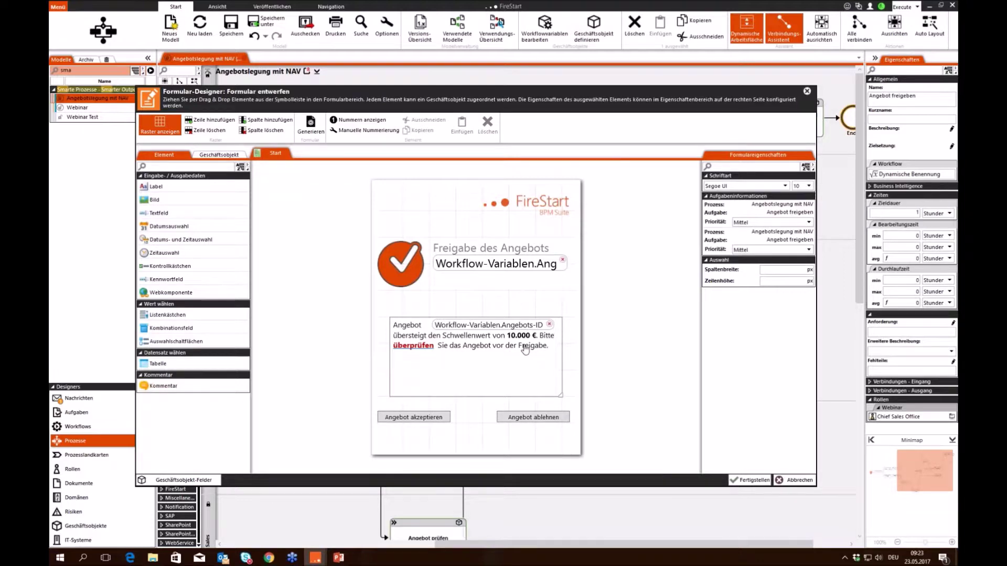
click(802, 481)
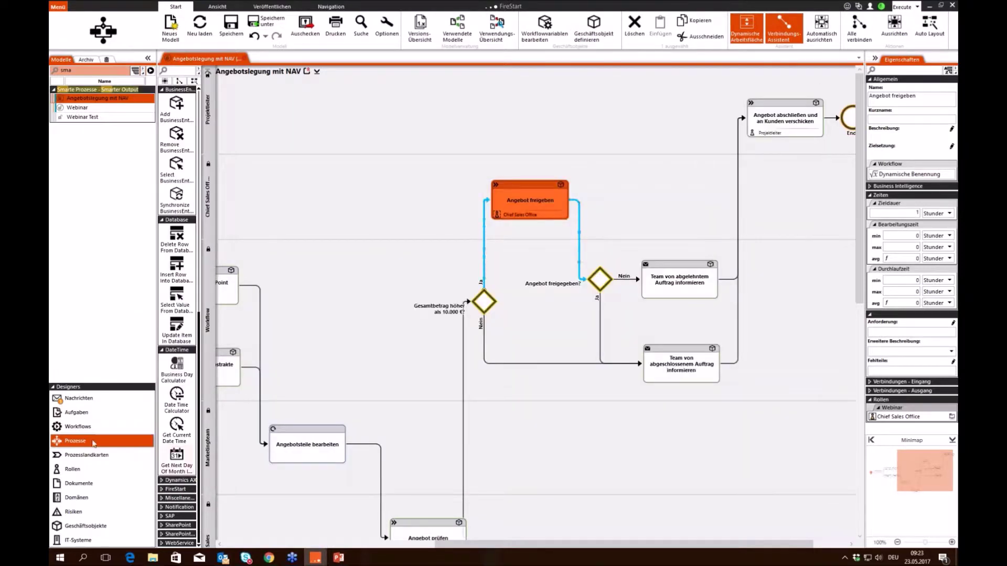
Step: Check the detailed list of active workflows and open the running "Angebotslegung mit NAV" instance
click(107, 427)
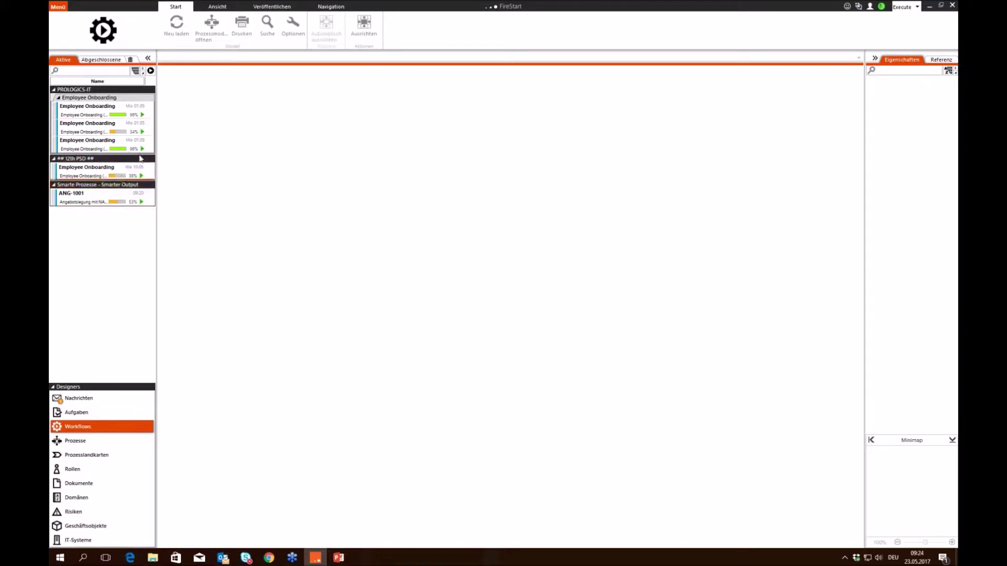
click(150, 71)
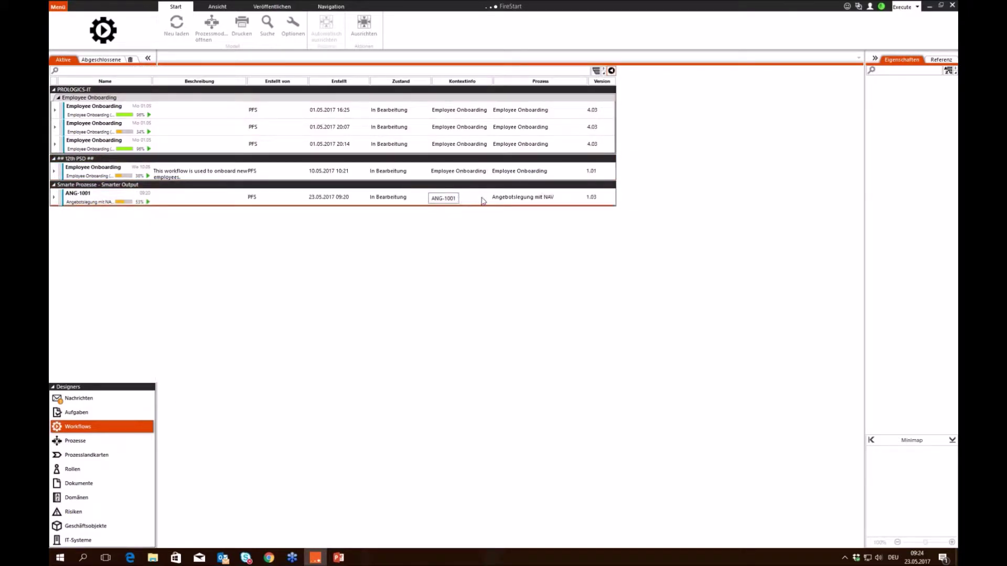
click(611, 70)
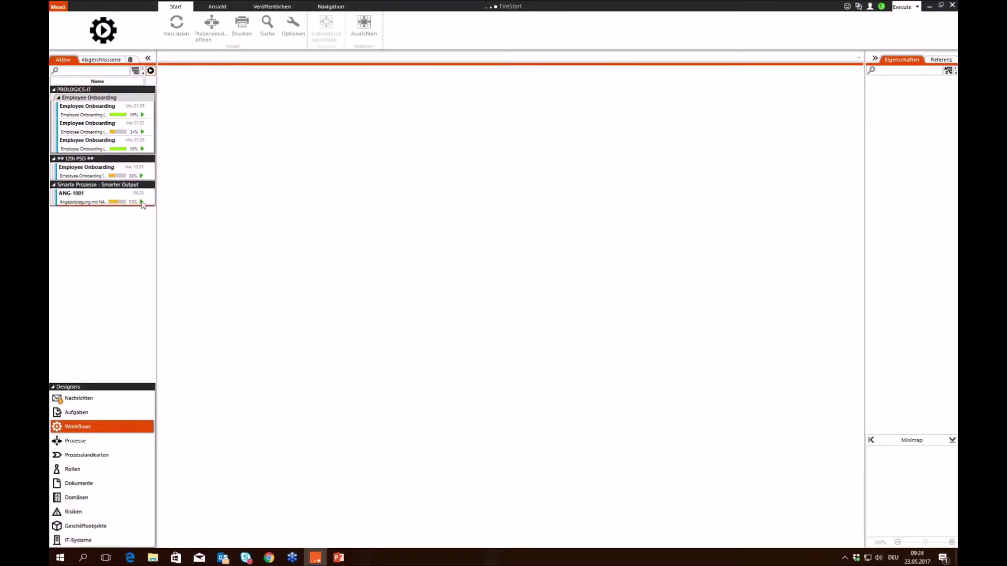
click(109, 199)
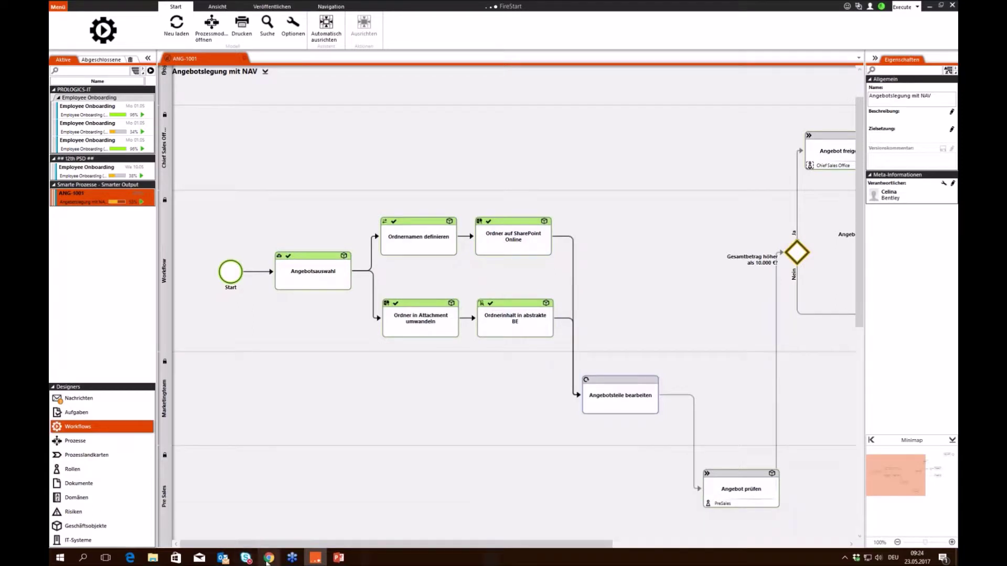
Step: Switch to the SharePoint site in Chrome, reload the QuoteModuls library and open folder 1001
mouse_move(269, 549)
click(273, 519)
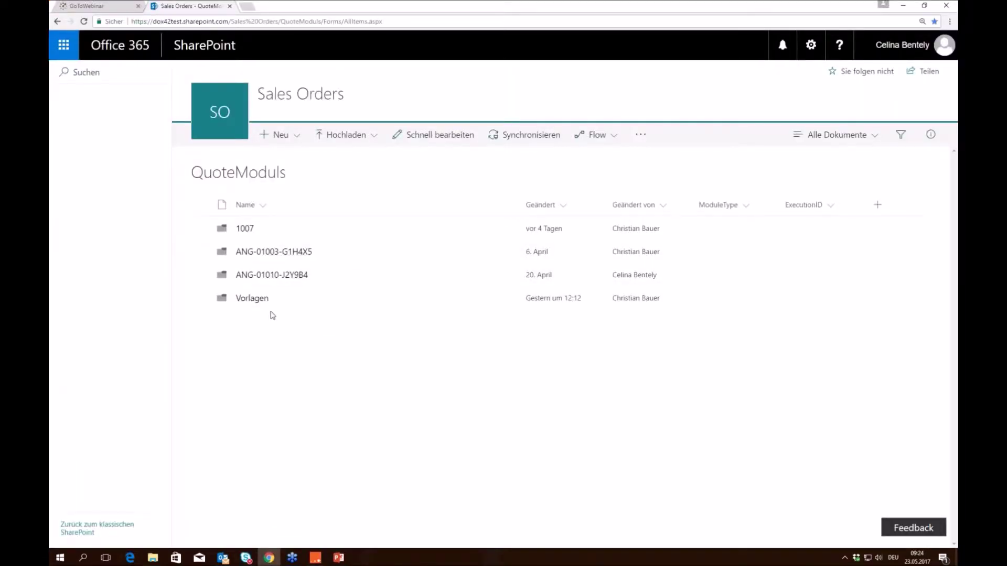
click(400, 24)
key(Return)
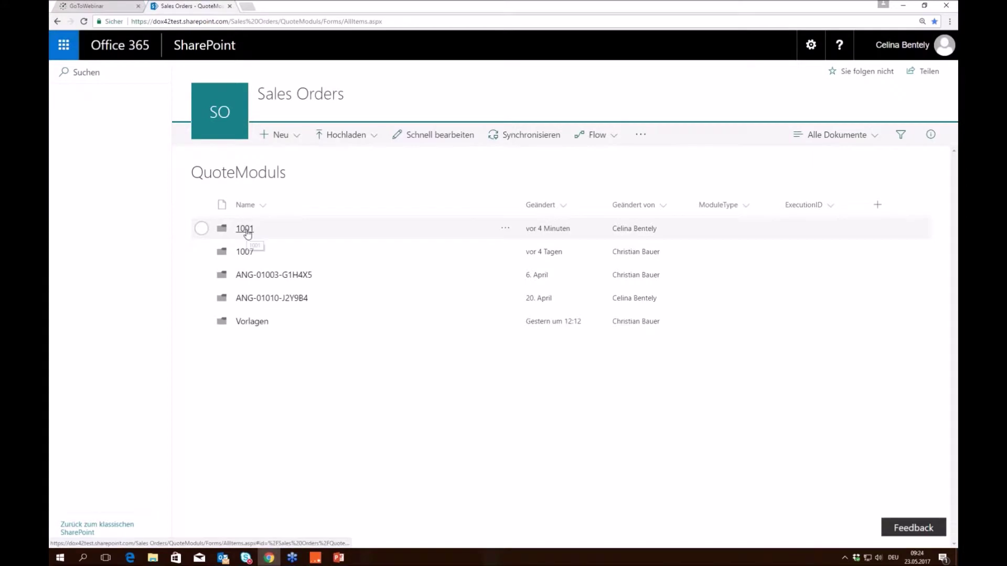
click(245, 229)
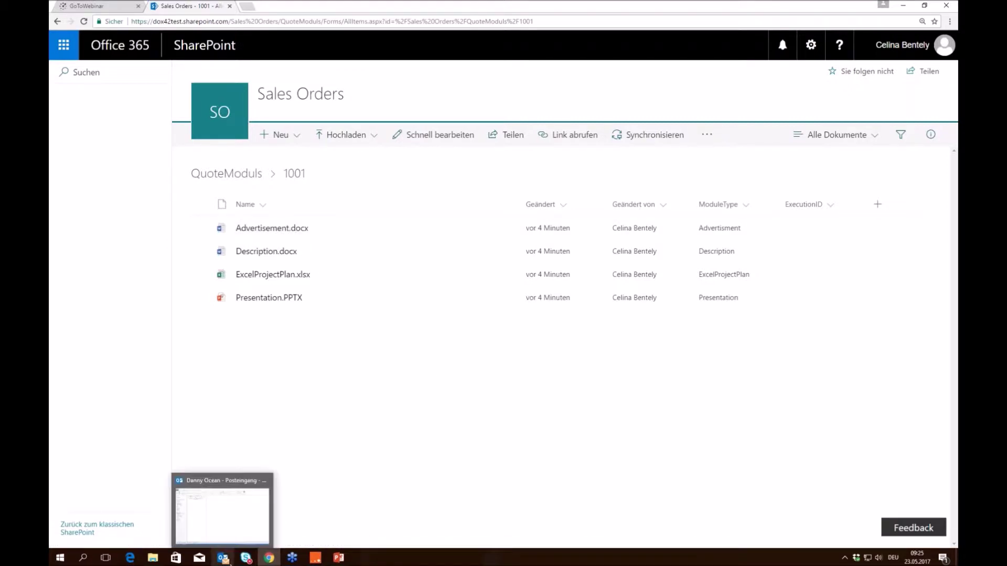
Step: Switch back to FireStart and open the "Angebotsteile bearbeiten" loop phase of the running workflow instance
click(315, 557)
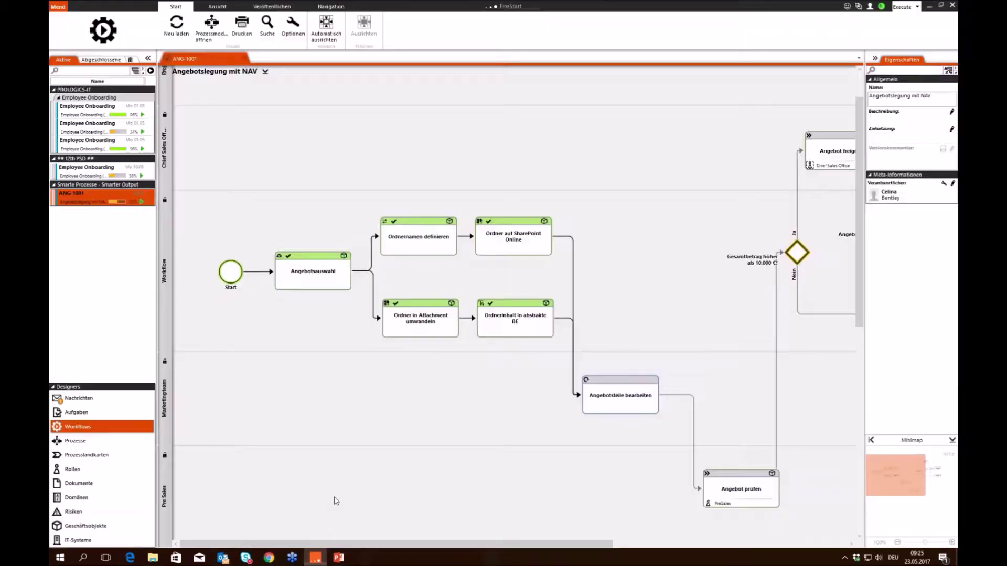
right_click(617, 398)
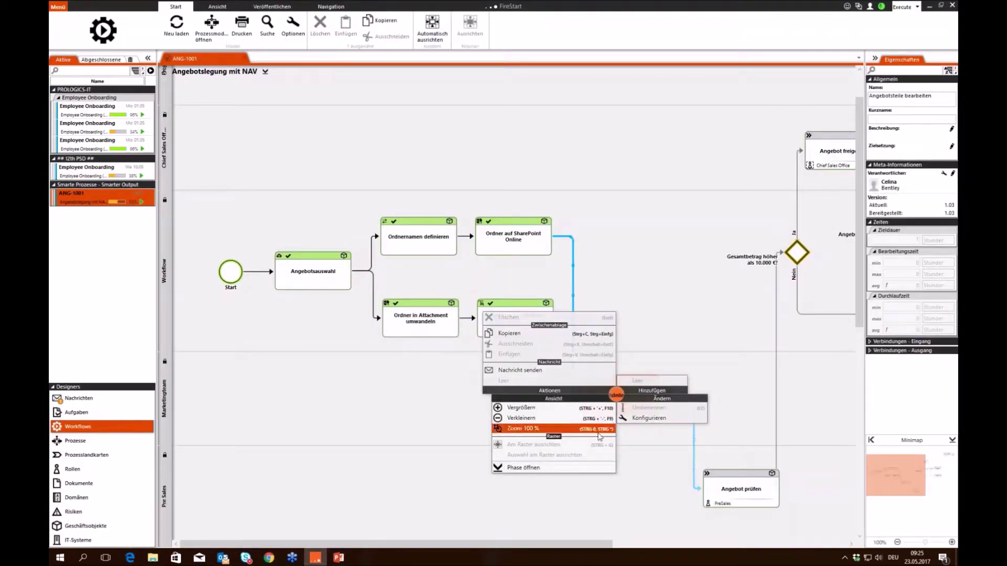
click(552, 472)
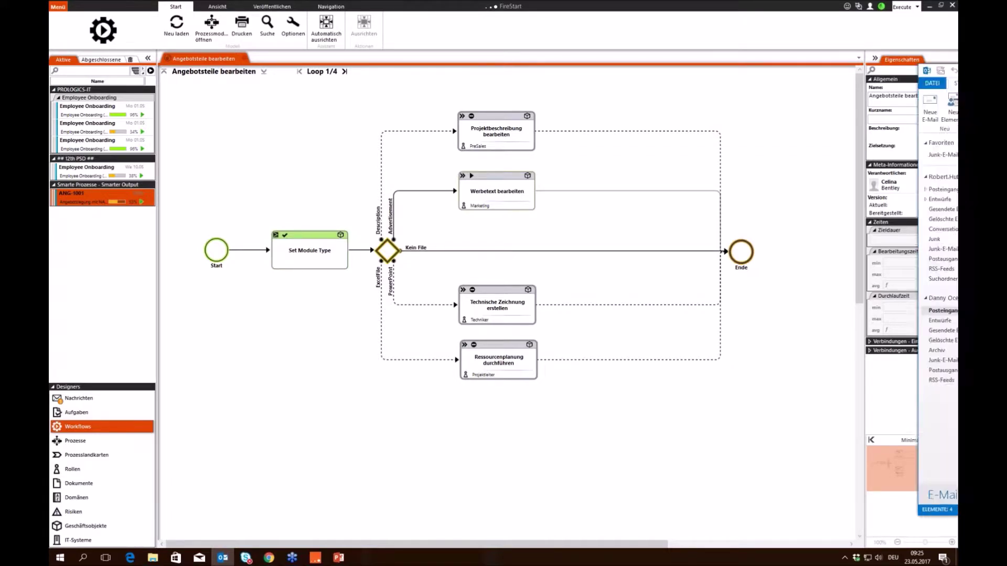
Step: Bring the Outlook inbox window into view and open the task details of "Technische Zeichnung erstellen"
drag(956, 68, 497, 62)
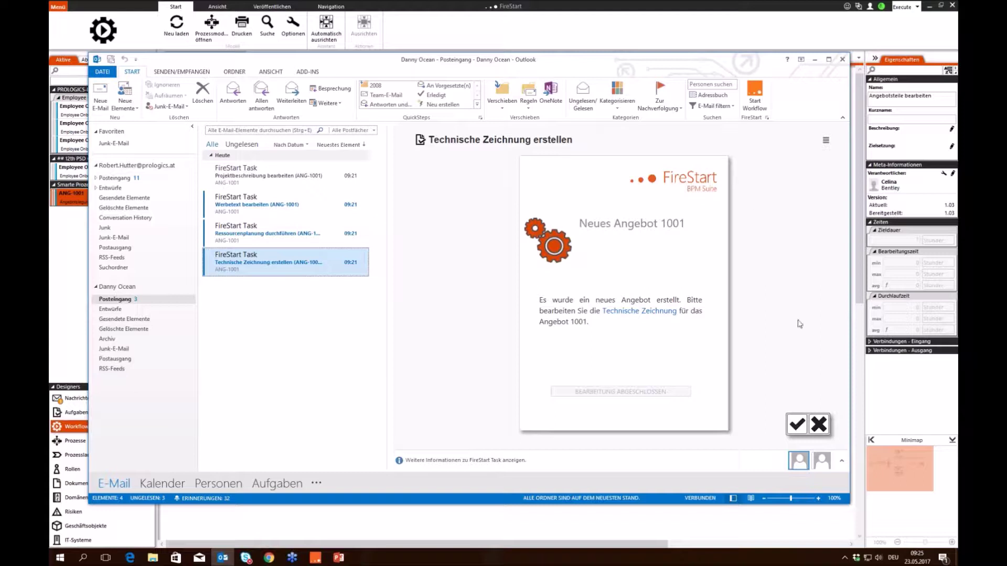
click(825, 140)
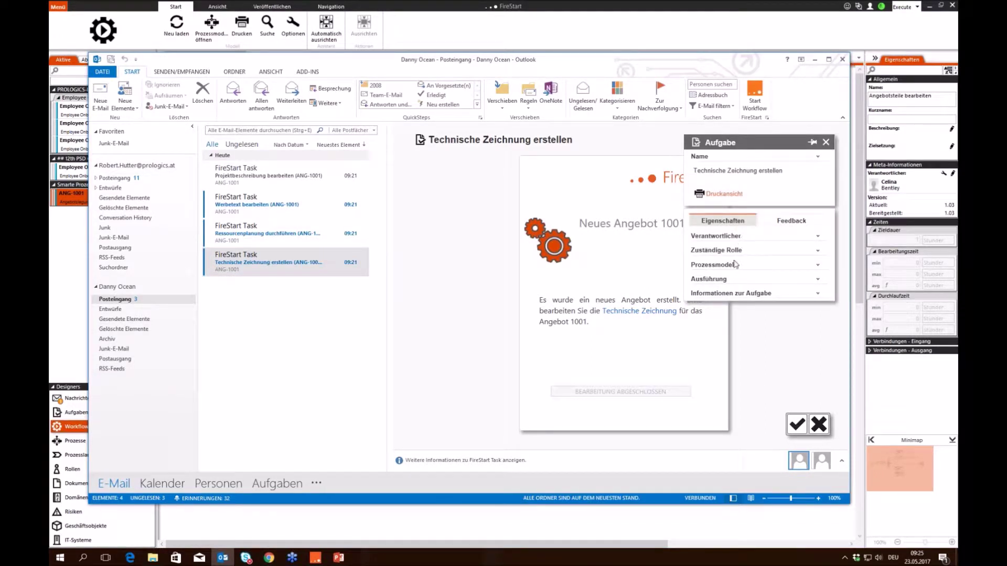
Step: Review the execution, process model and responsible person in the details of the "Technische Zeichnung erstellen" task, and close the details
click(734, 279)
click(734, 279)
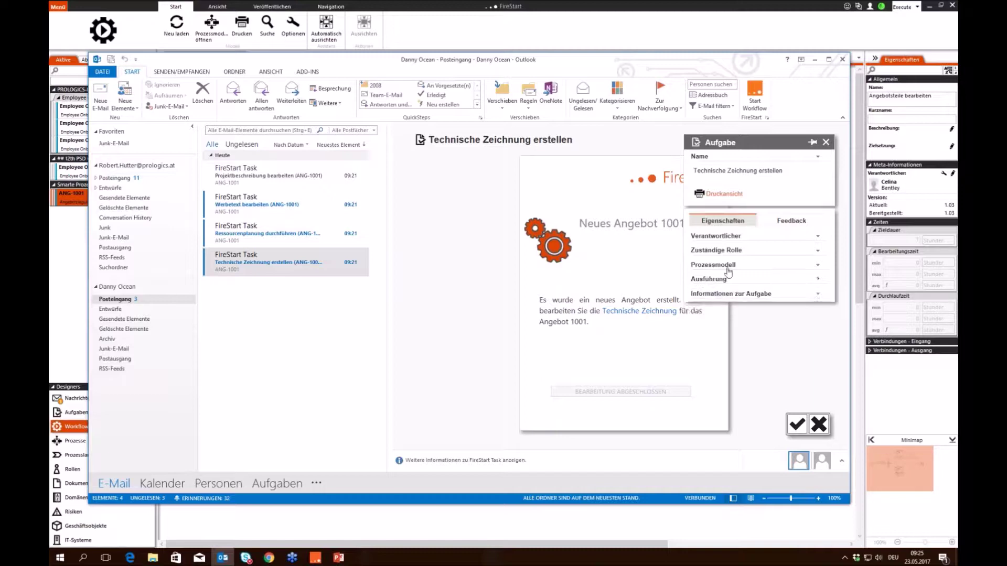
click(733, 265)
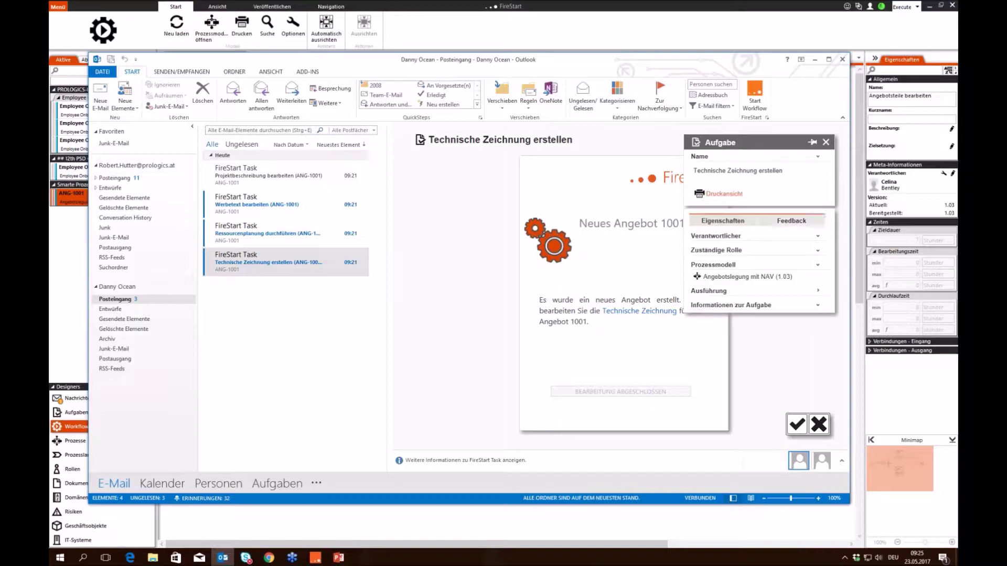
click(729, 237)
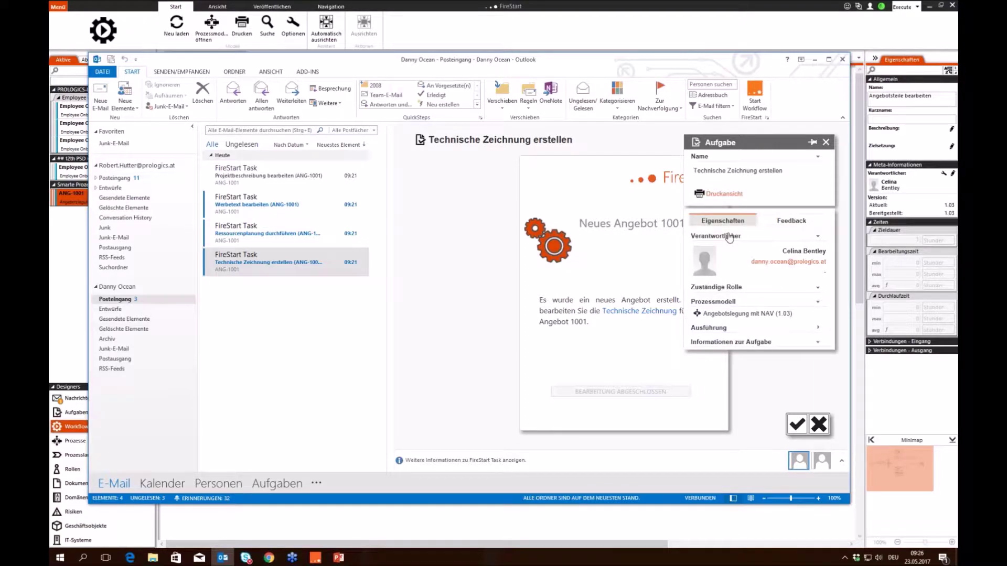
click(826, 143)
Step: Accept the "Technische Zeichnung erstellen" task and open its linked presentation for editing in the browser
click(797, 425)
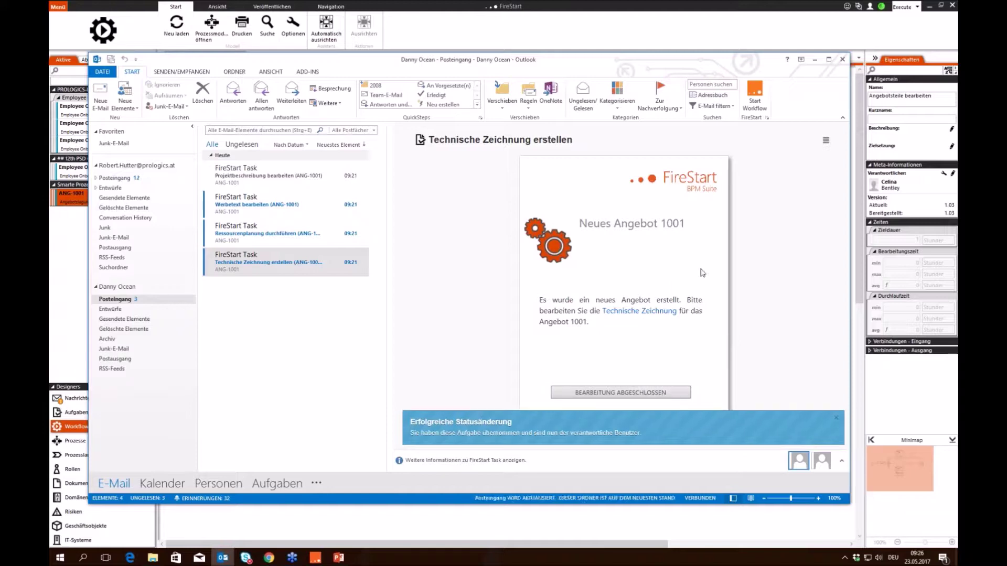
click(643, 312)
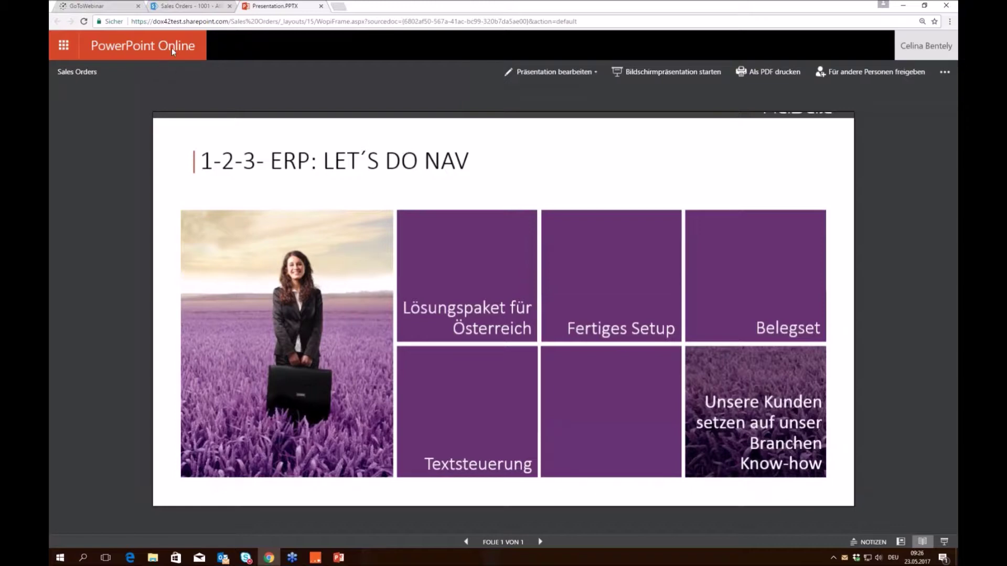
click(594, 78)
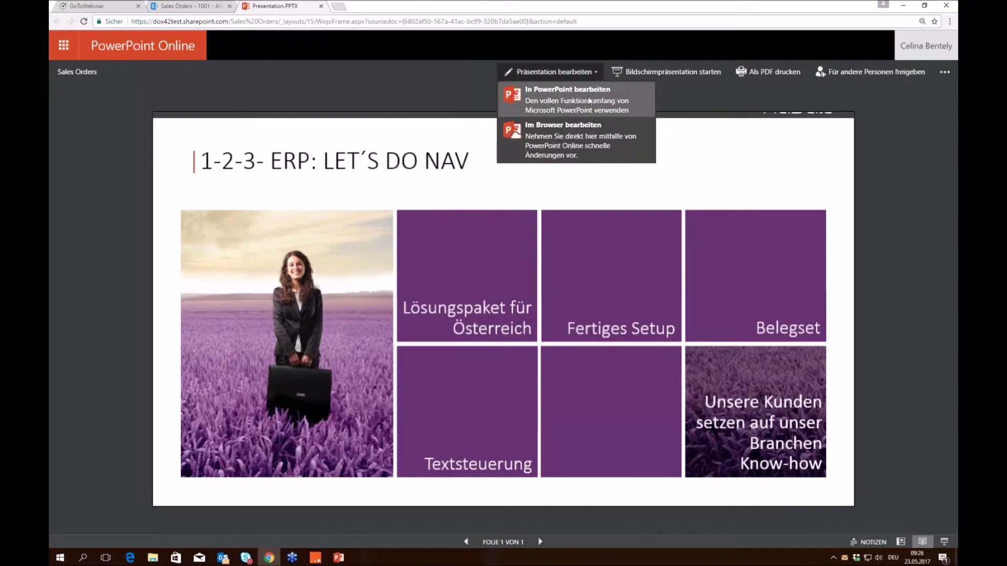
click(580, 143)
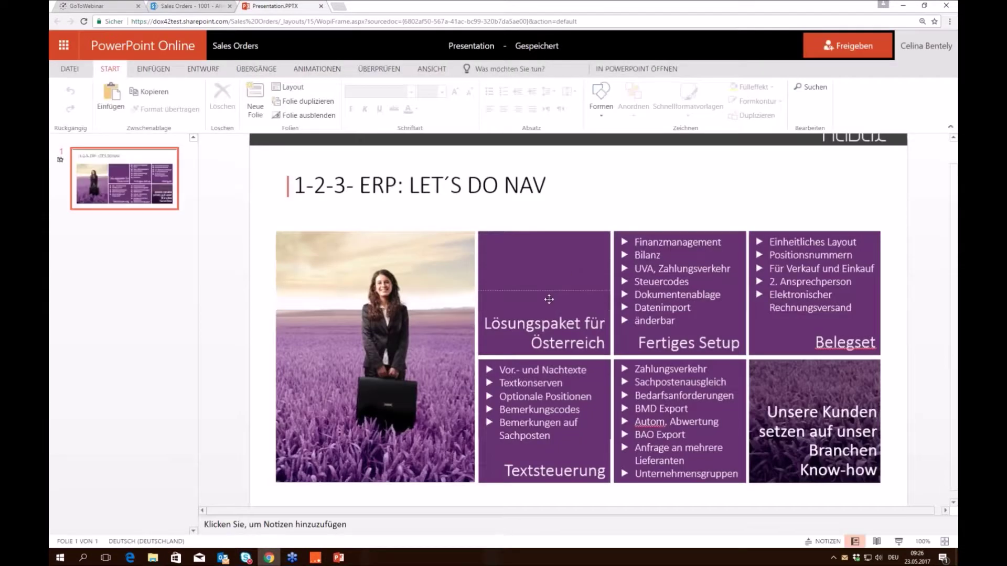
Step: Insert a rounded rectangle on the slide and move it to the upper-right corner of the photo
click(165, 72)
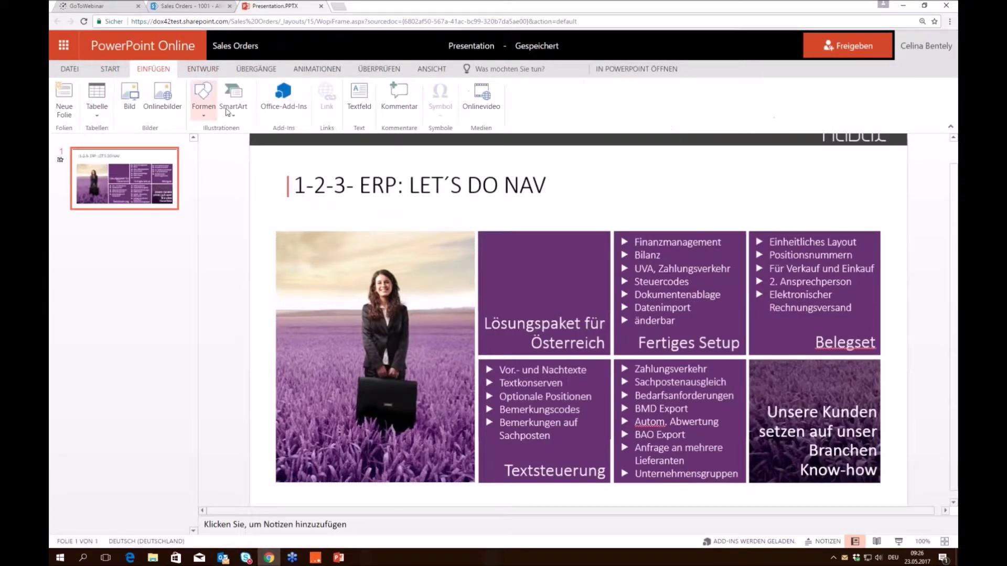
click(205, 110)
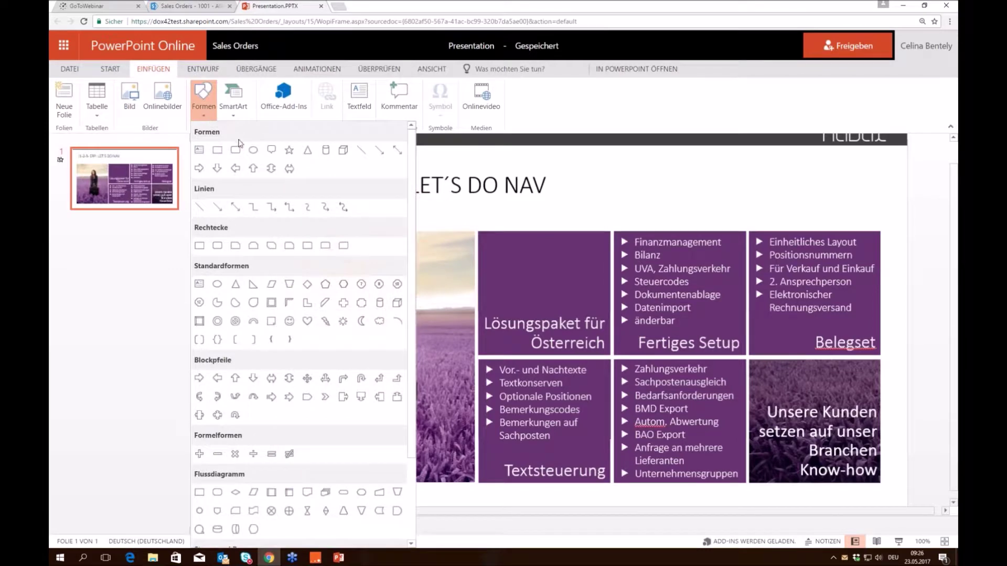
click(231, 150)
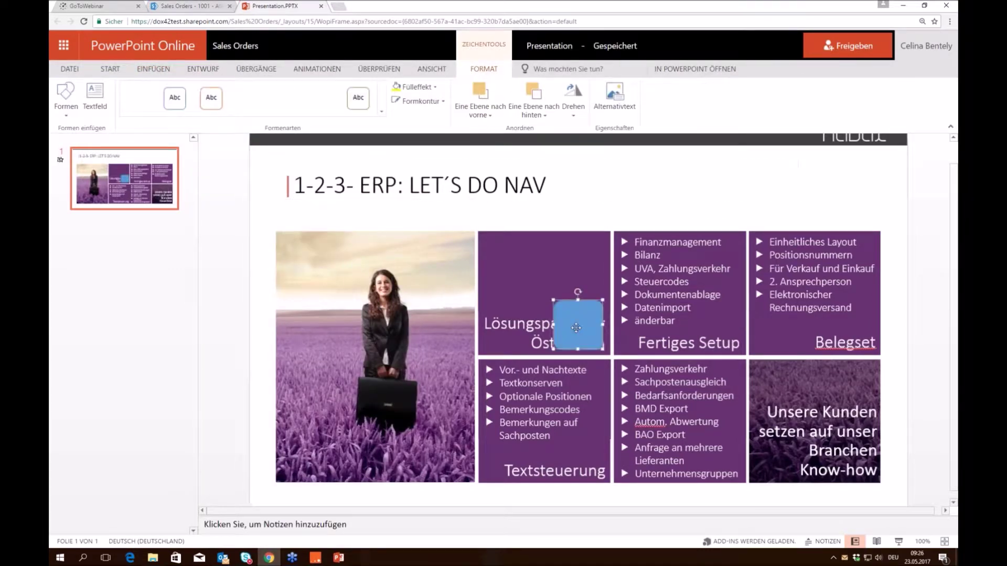
drag(573, 330, 417, 264)
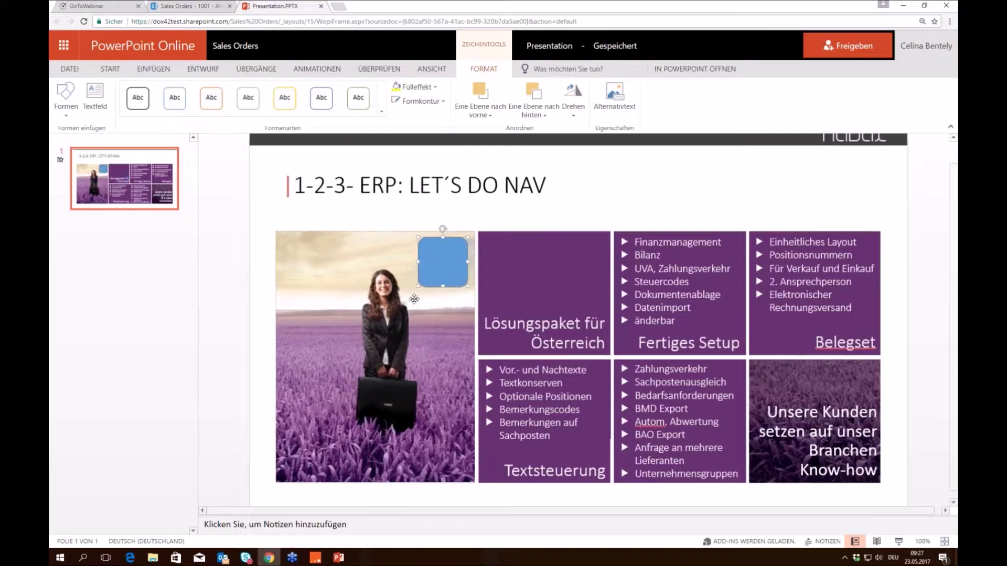
click(881, 192)
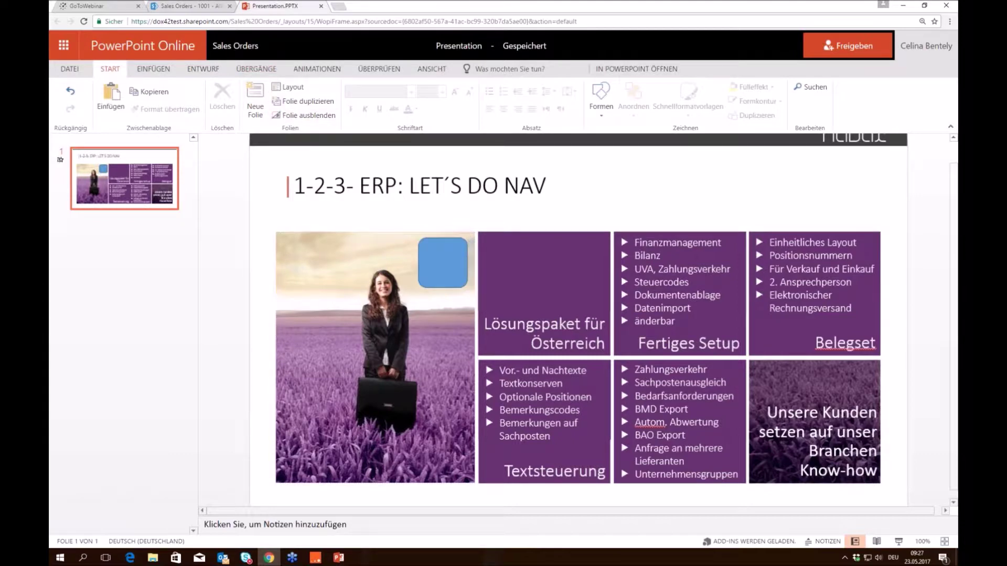
Step: Close the presentation, switch back to Outlook and mark the "Technische Zeichnung erstellen" task as "Bearbeitung abgeschlossen"
key(ctrl+w)
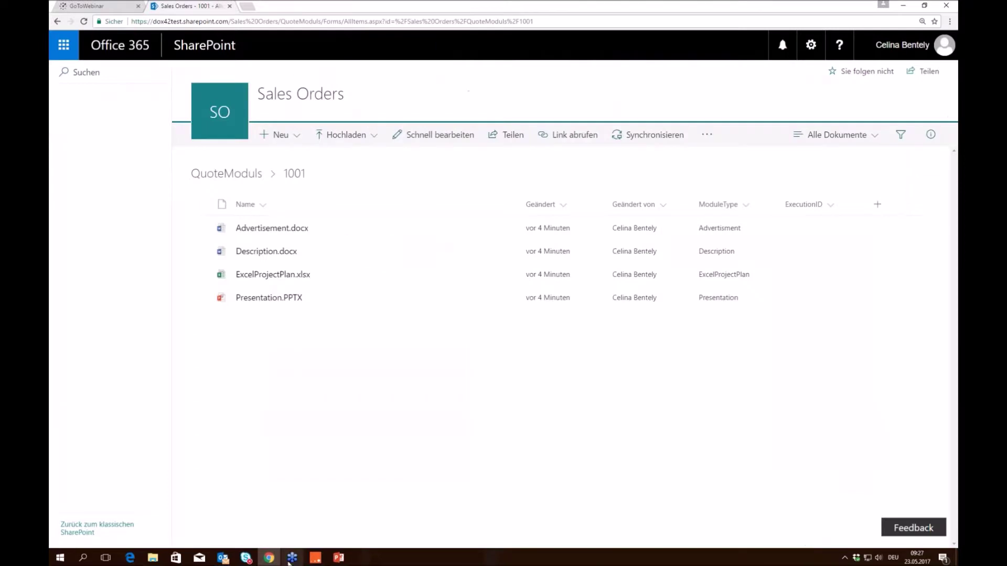
click(223, 557)
click(597, 397)
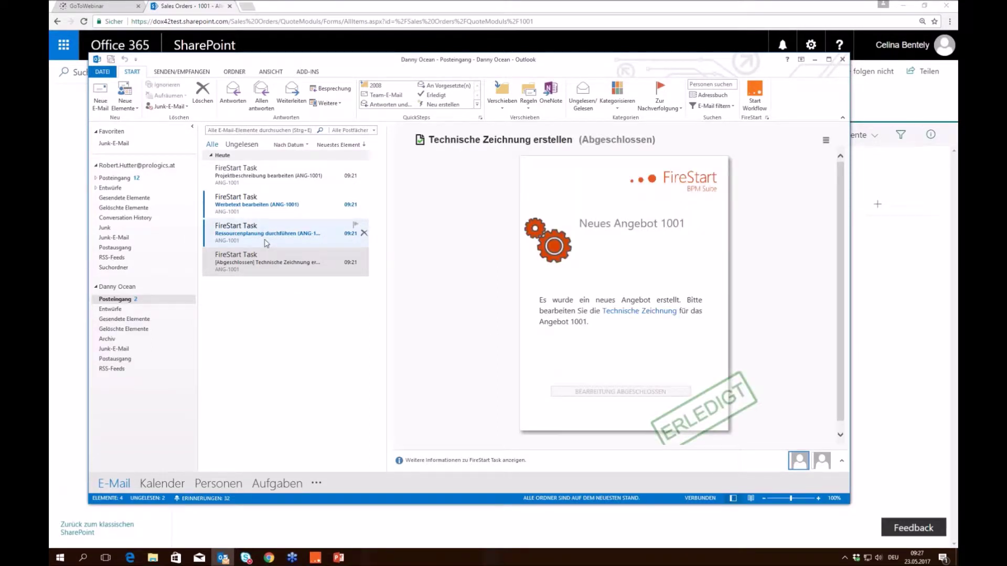
Step: Accept the "Ressourcenplanung durchführen" task and open its linked Excel project plan
click(266, 243)
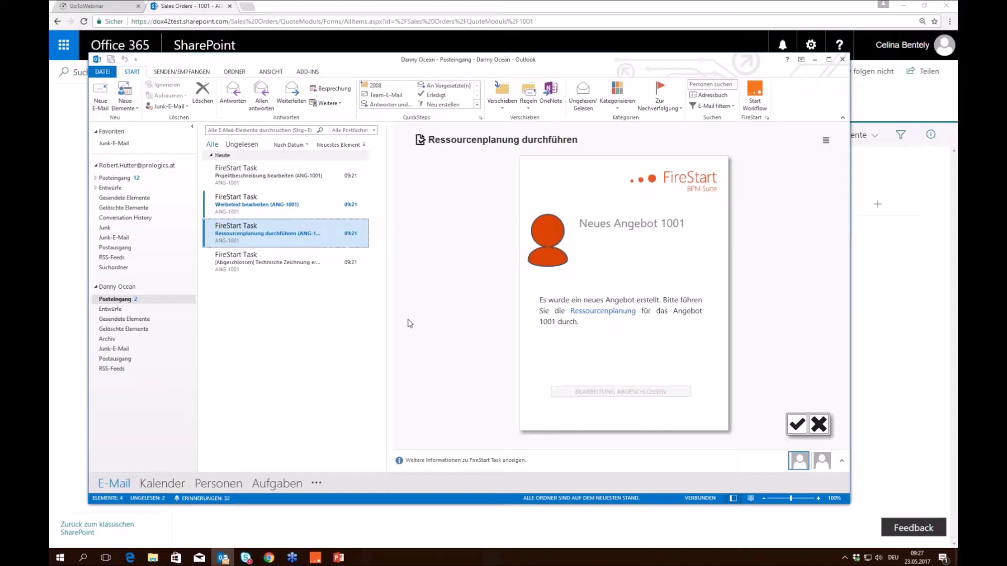
click(803, 423)
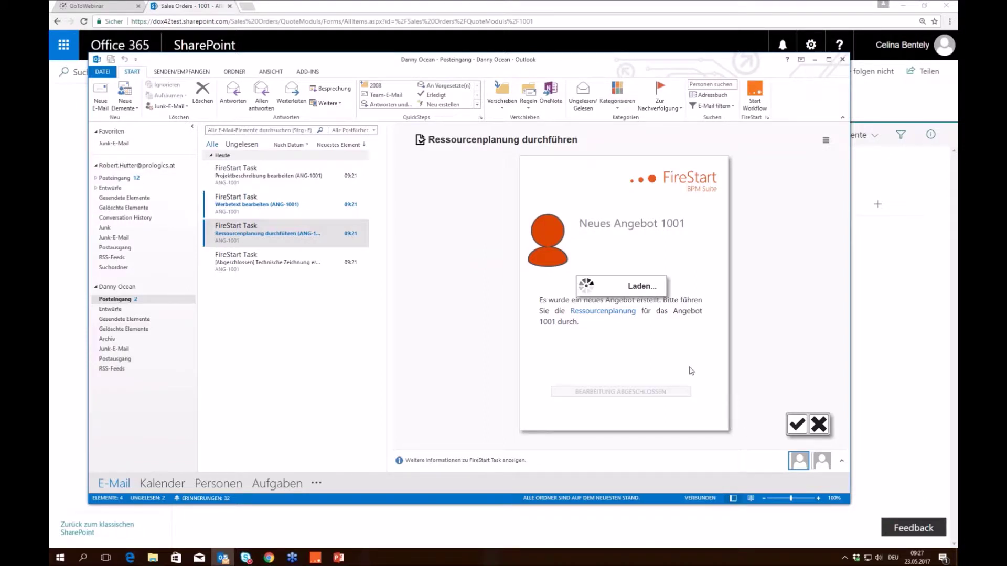
click(619, 311)
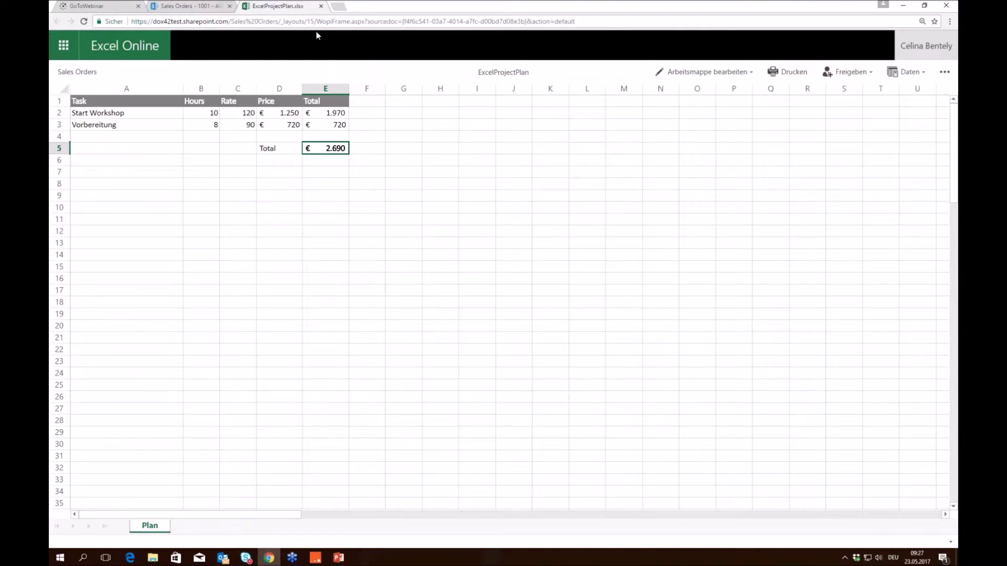
Step: Close the project plan, return to Outlook and mark the "Ressourcenplanung durchführen" task as "Bearbeitung abgeschlossen"
click(322, 7)
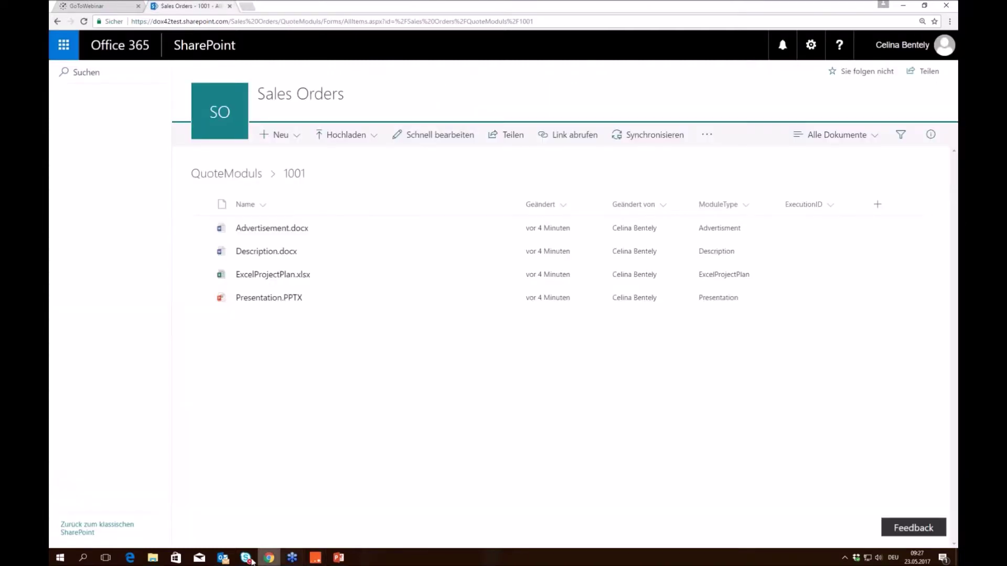
click(223, 557)
click(612, 394)
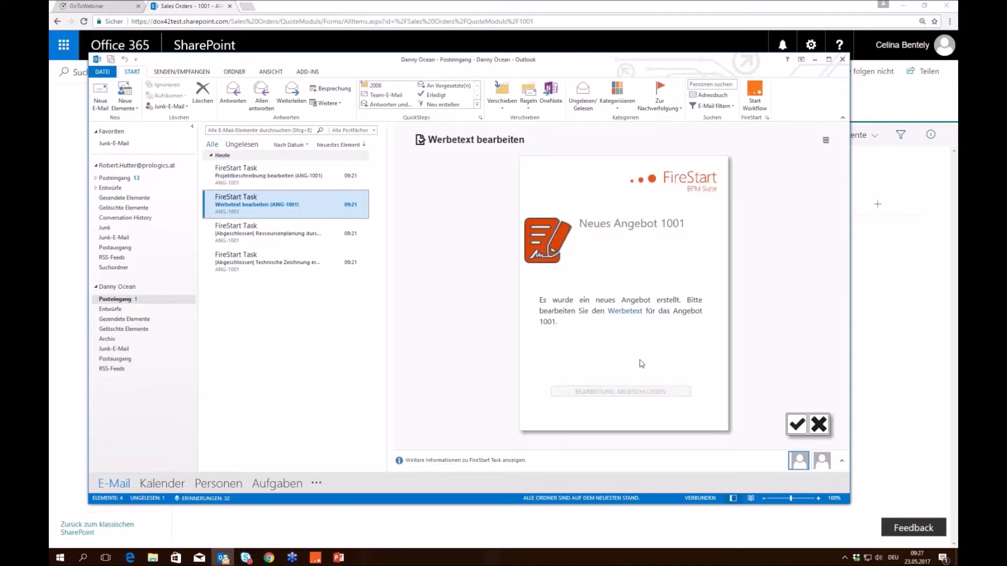
Step: Accept the "Werbetext bearbeiten" task and read through its linked Advertisement.docx
click(792, 427)
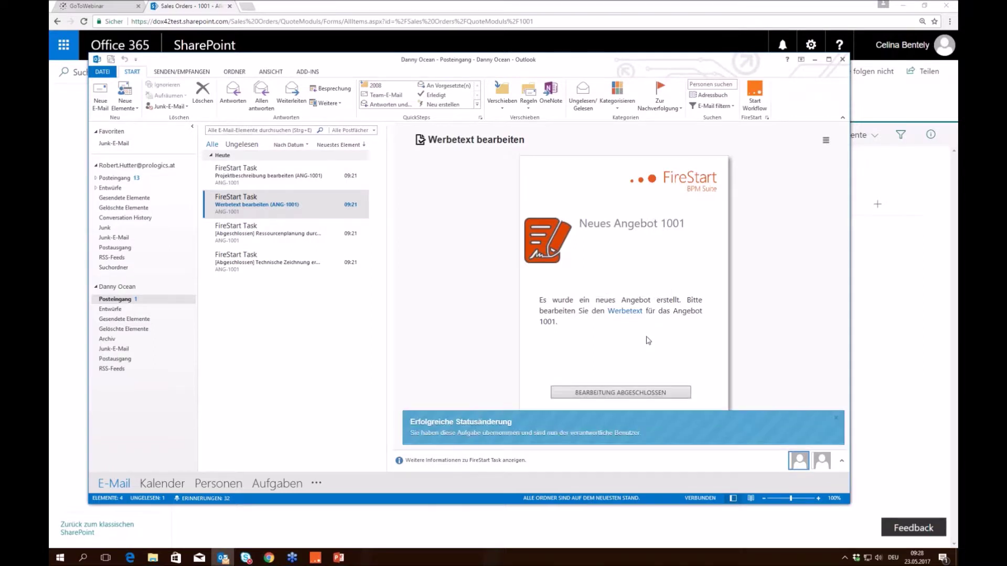
click(624, 311)
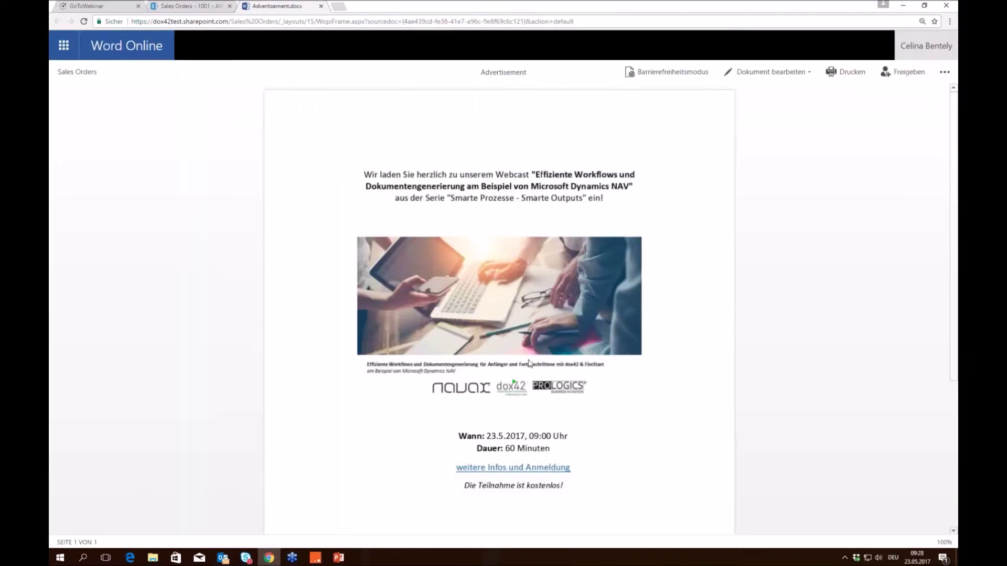
scroll(530, 363, up, 1)
scroll(571, 363, down, 2)
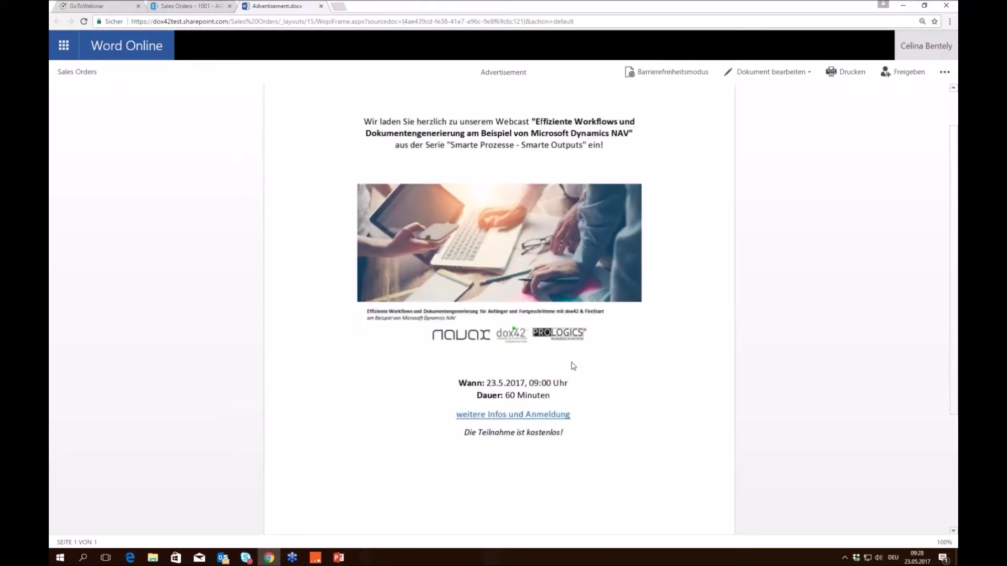
Step: Close the Advertisement document, return to Outlook and mark the "Werbetext bearbeiten" task as "Bearbeitung abgeschlossen"
click(322, 6)
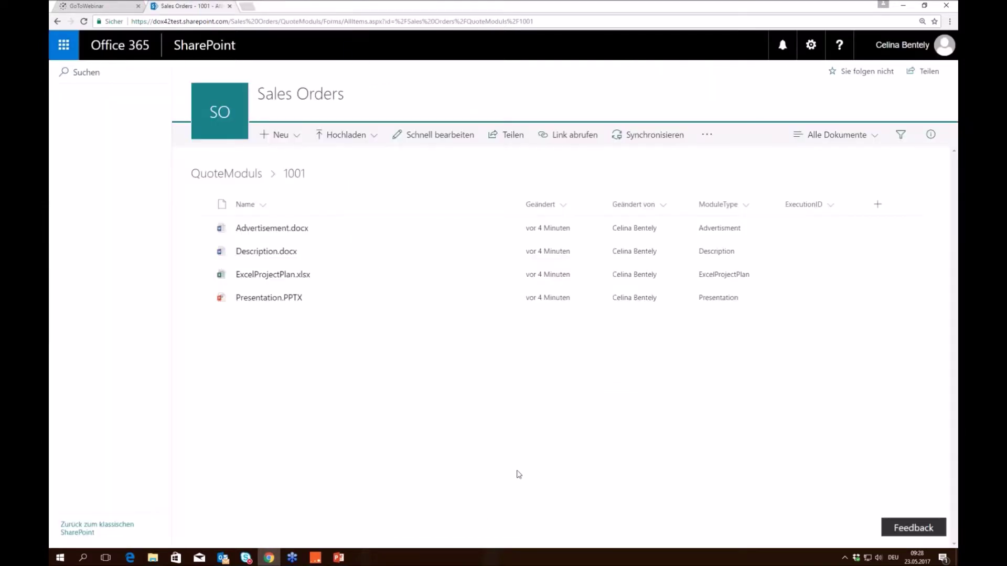
click(223, 557)
click(636, 398)
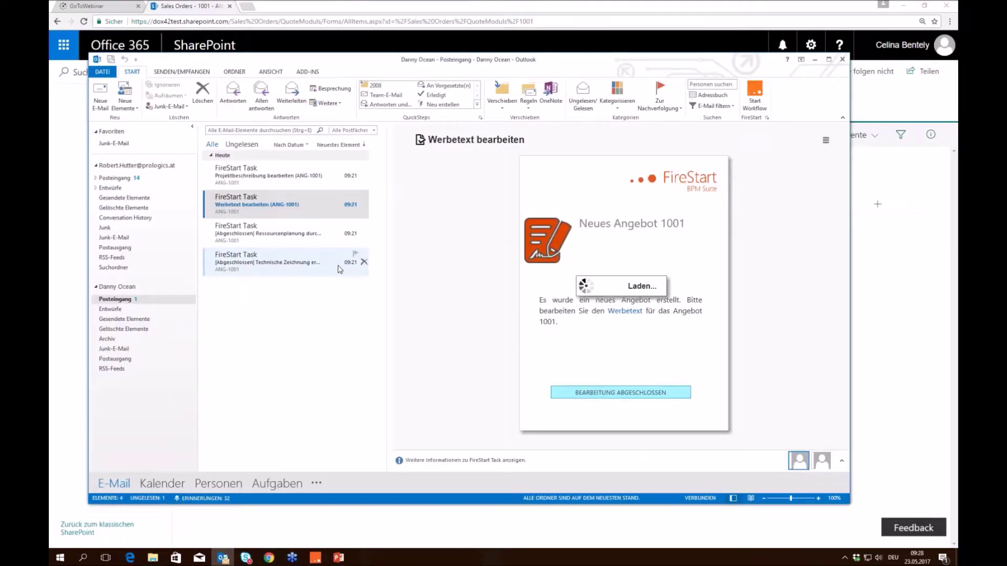
Step: Accept the "Projektbeschreibung bearbeiten" task and mark it as "Bearbeitung abgeschlossen"
click(315, 175)
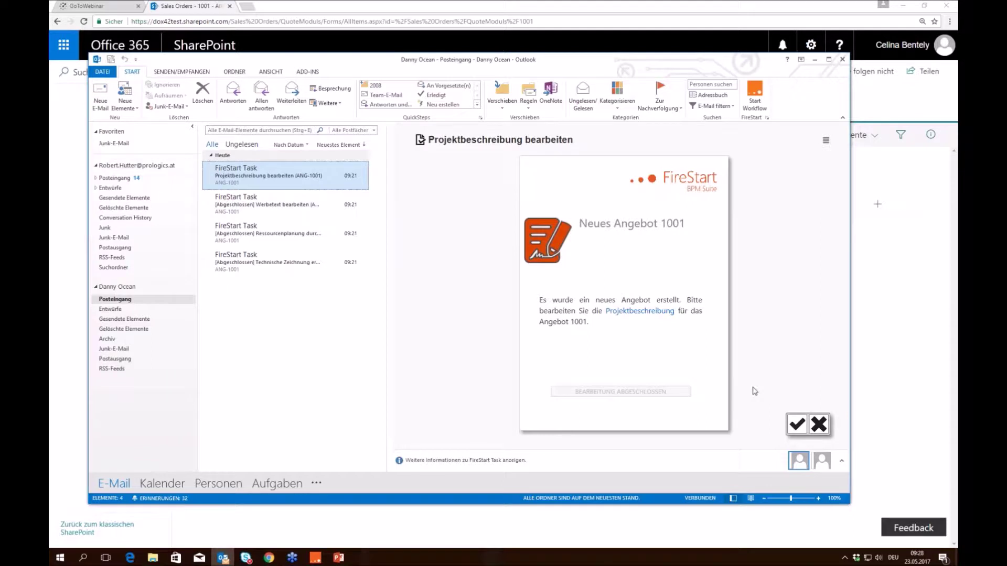
click(796, 426)
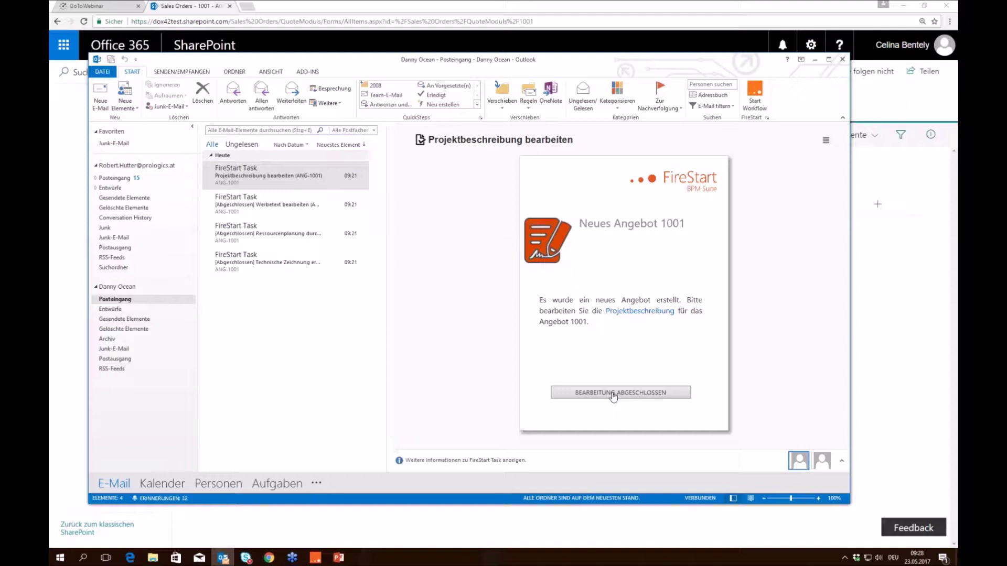
click(613, 393)
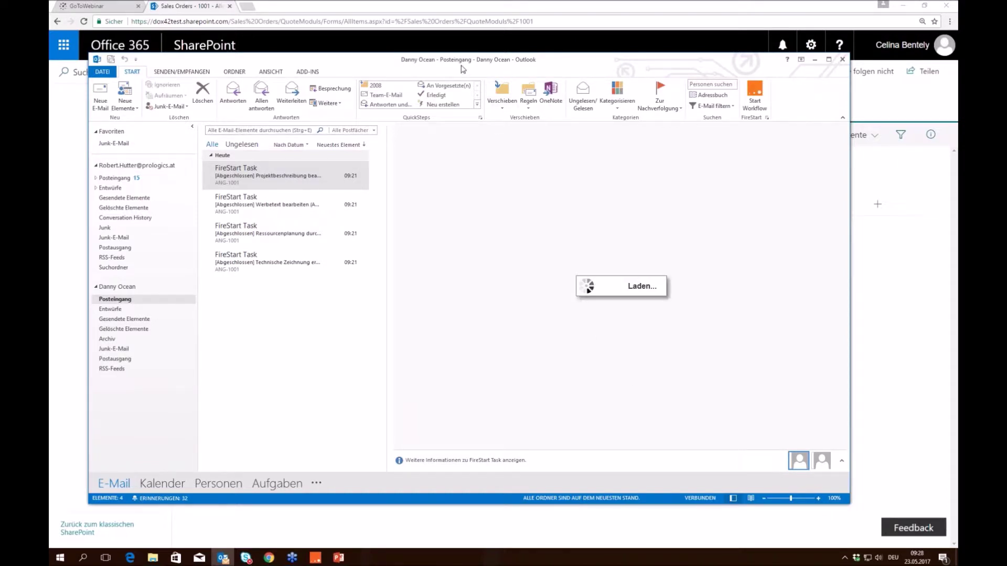
Step: Switch to FireStart, go up from the loop to the overall "Angebotslegung mit NAV" model and reload the running instance
key(alt+Tab)
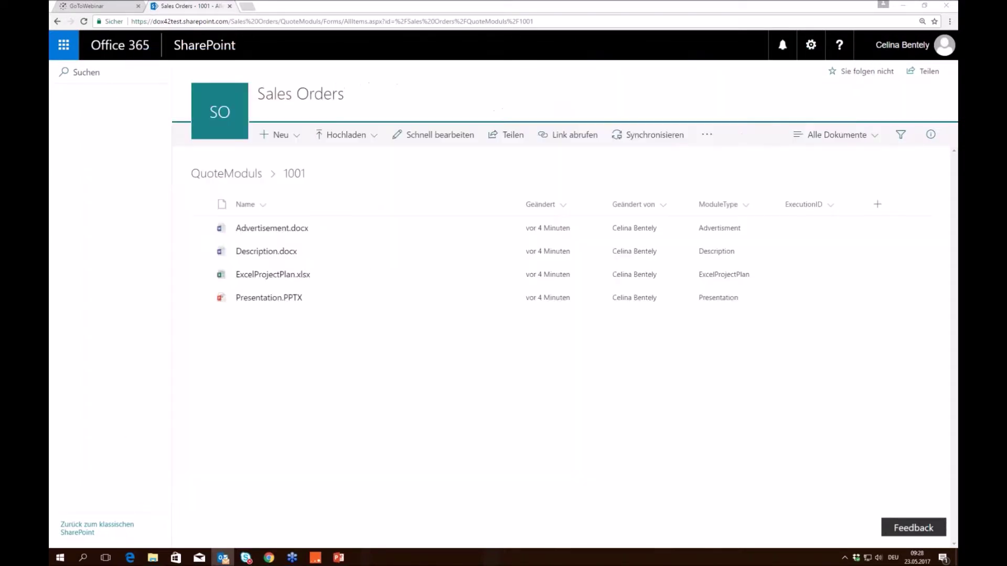
click(316, 559)
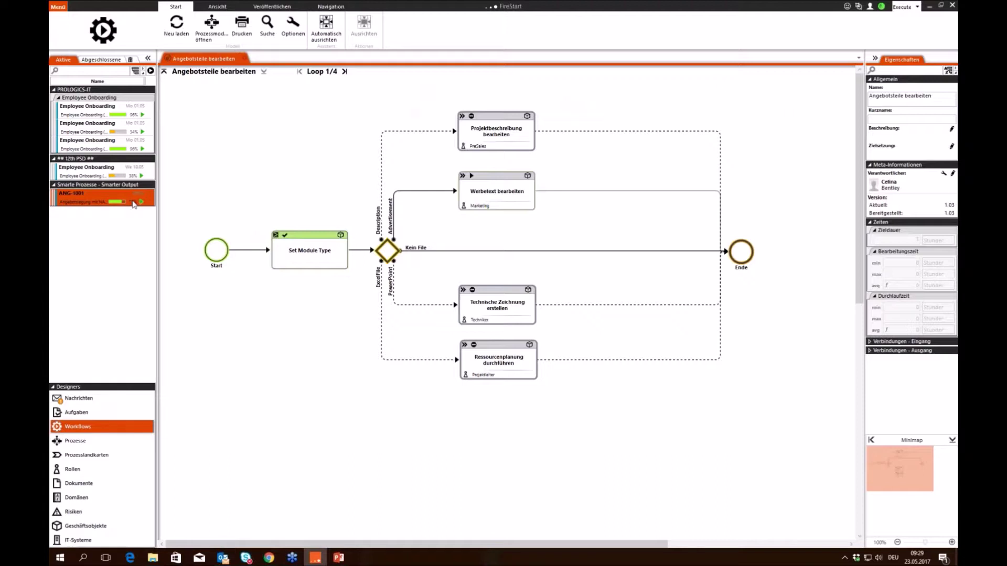
click(164, 72)
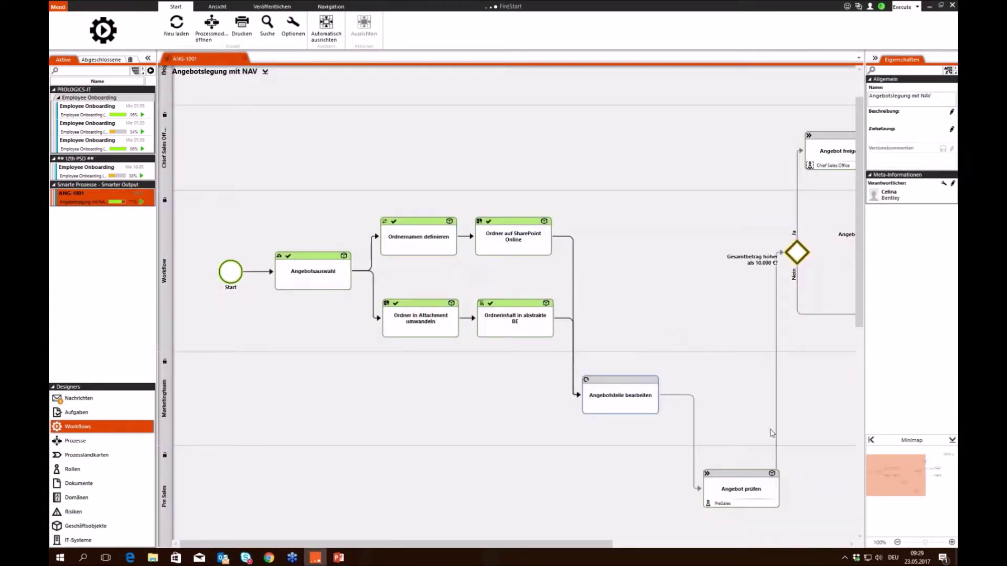
drag(895, 475, 907, 472)
click(177, 28)
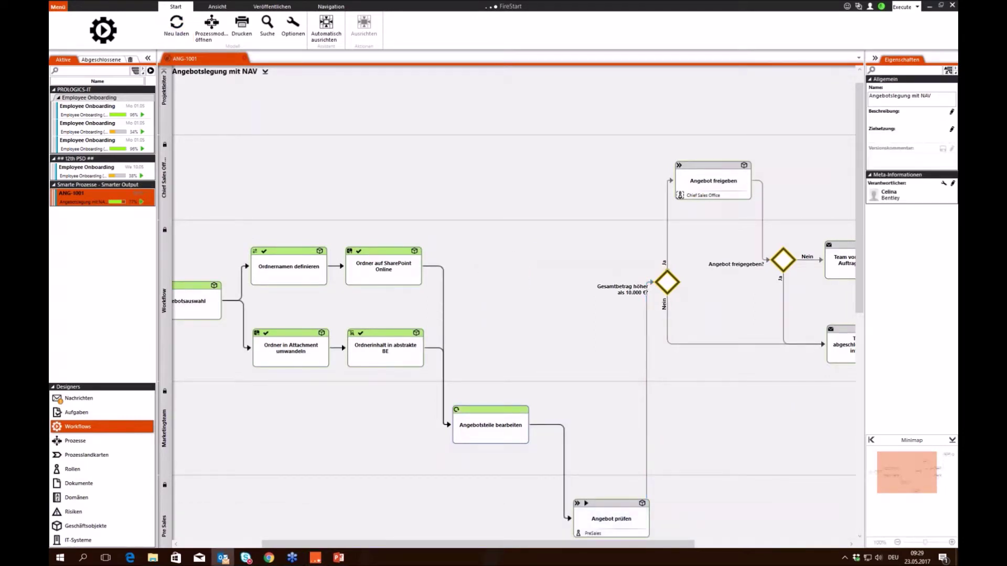
Step: In Outlook, check the SharePoint folder linked in the "Angebot prüfen" task, accept the task and mark it as "Prüfung abgeschlossen"
click(222, 557)
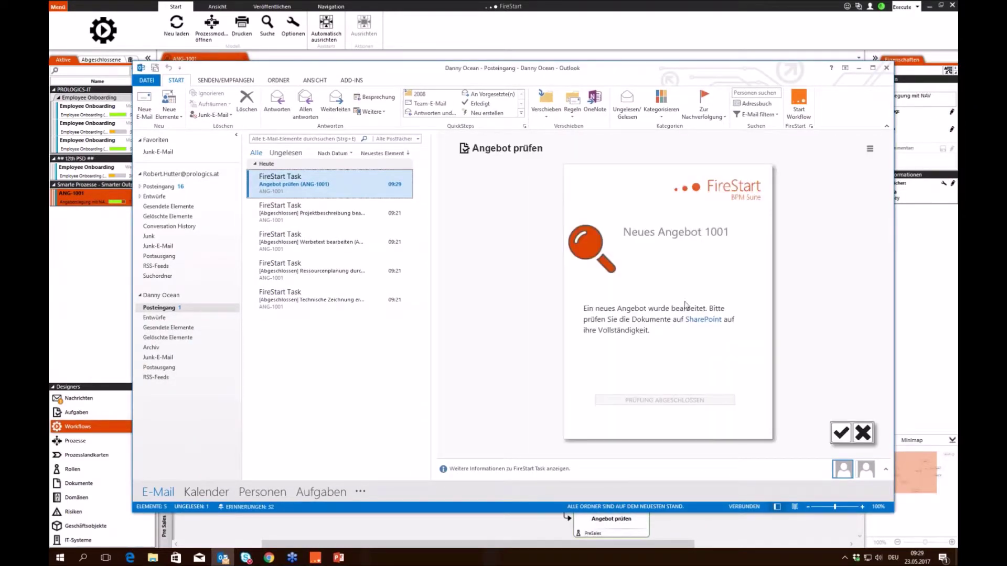
click(703, 319)
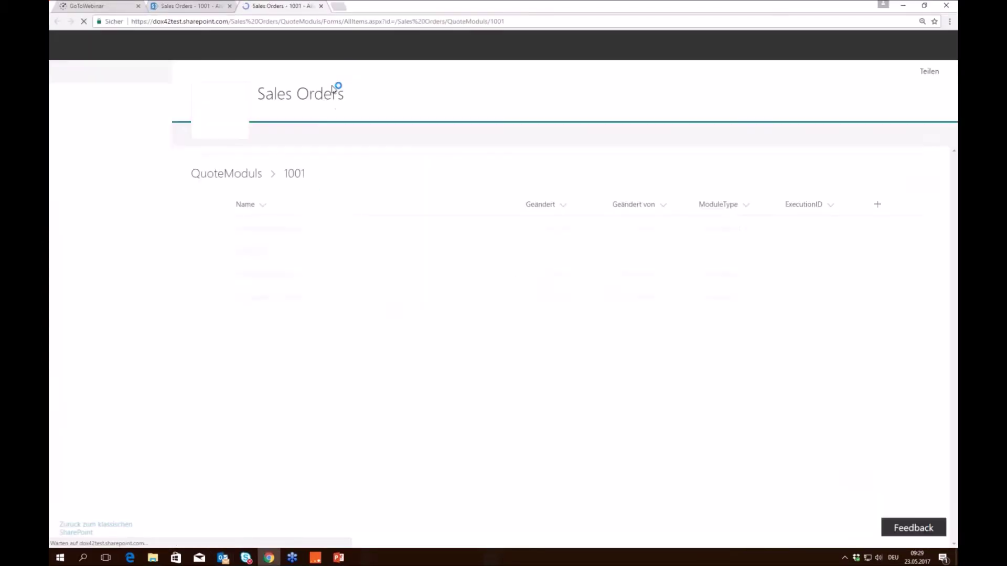
click(321, 7)
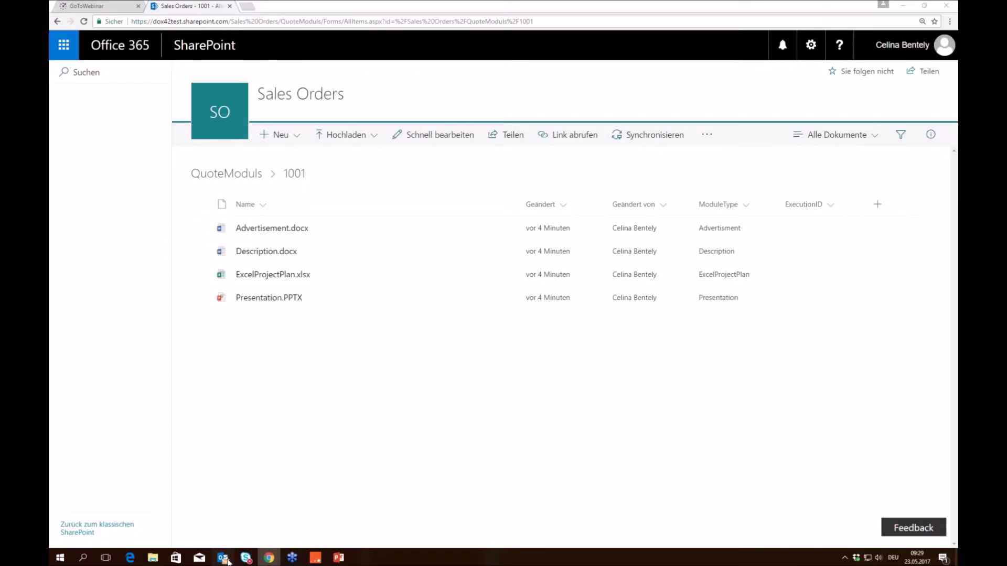
click(225, 558)
click(843, 435)
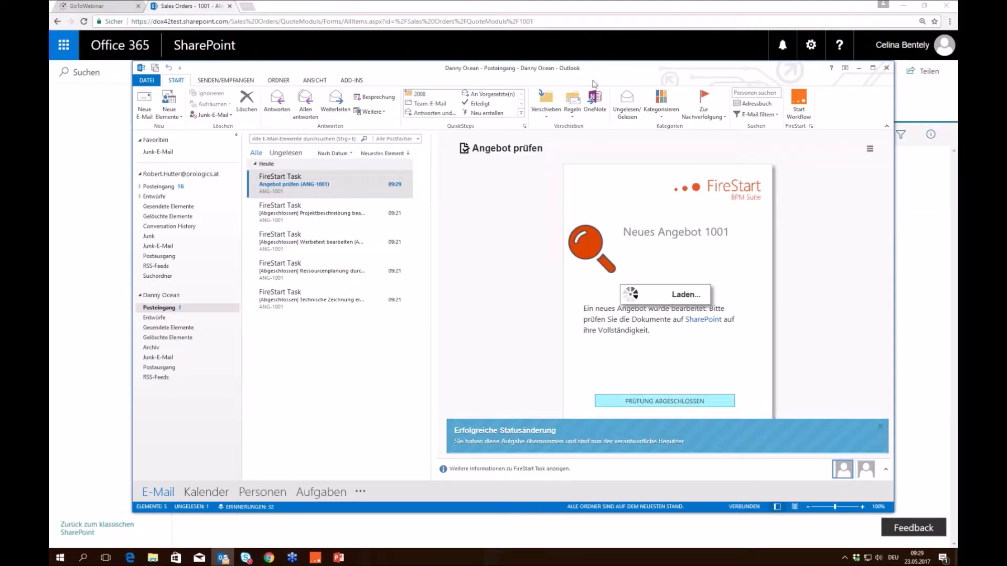
Step: Switch back to FireStart, examine the "Gesamtbetrag höher als 10.000 €?" decision and its follow-up branches, and reload the instance
key(alt+Tab)
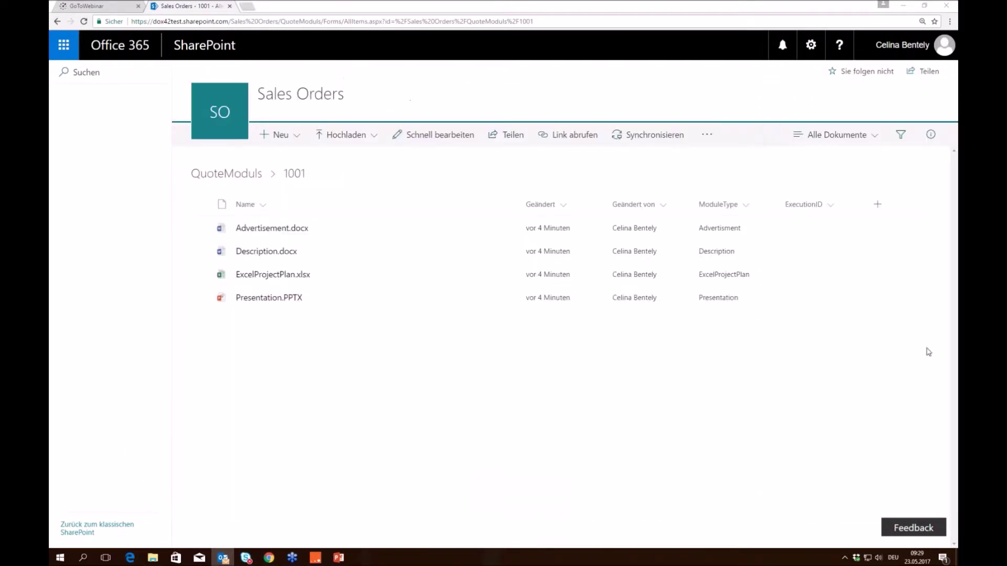
key(alt+Tab)
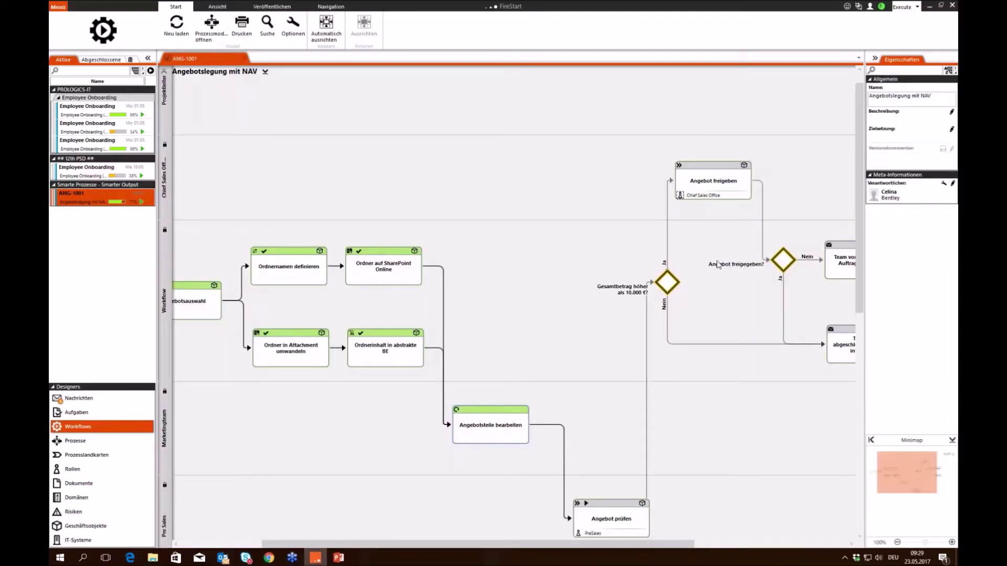
drag(905, 479, 909, 480)
mouse_move(625, 260)
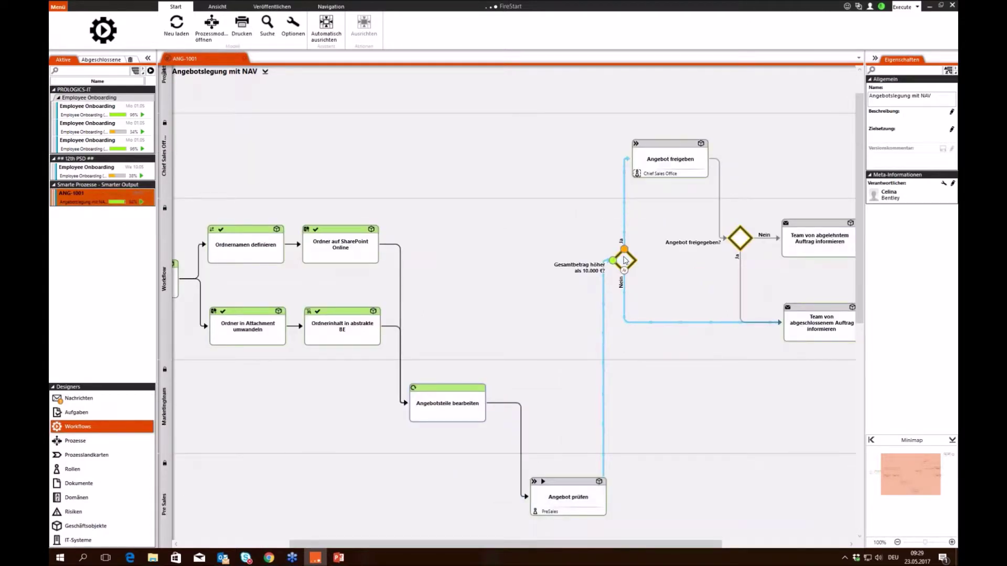
mouse_move(663, 183)
drag(900, 487, 908, 487)
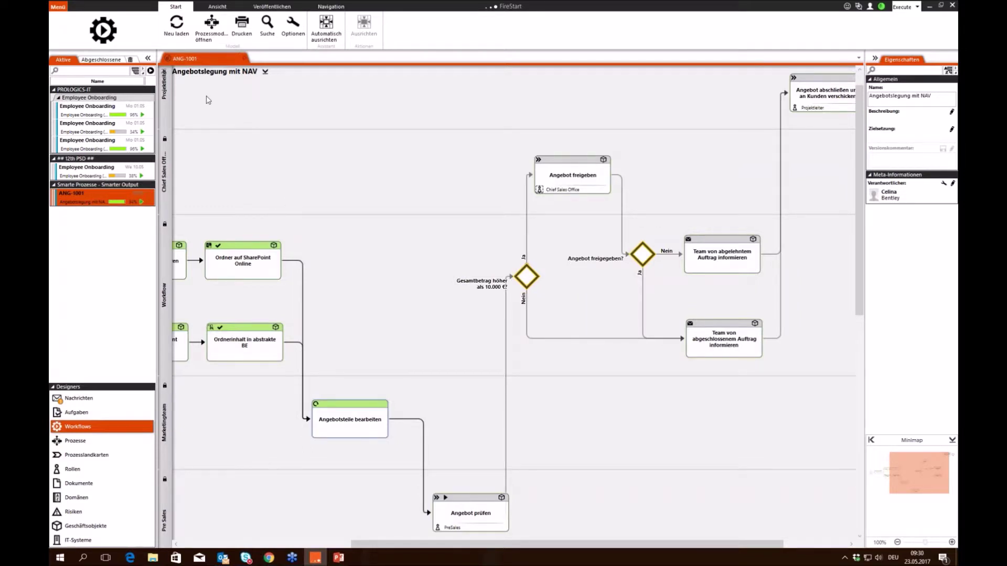
click(176, 26)
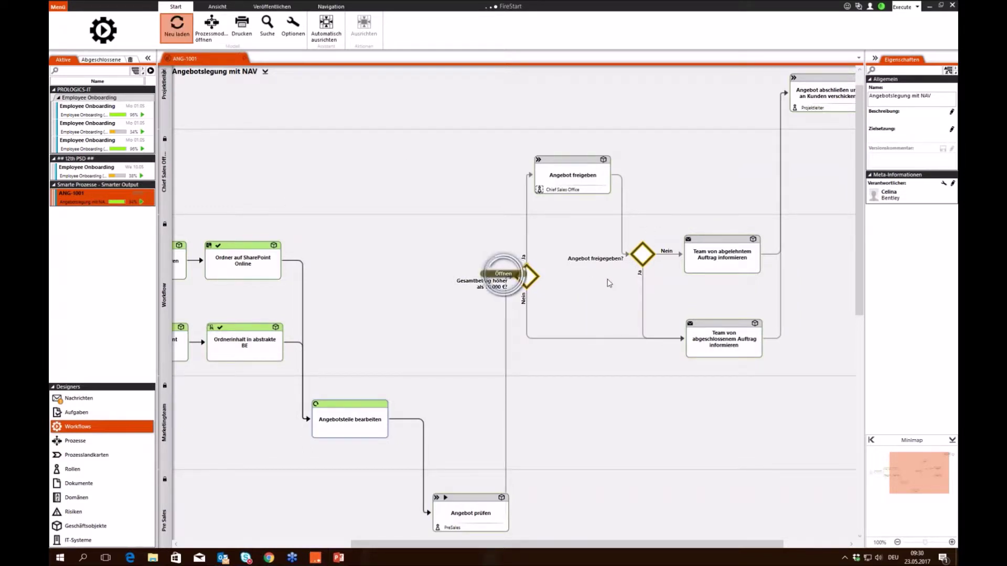